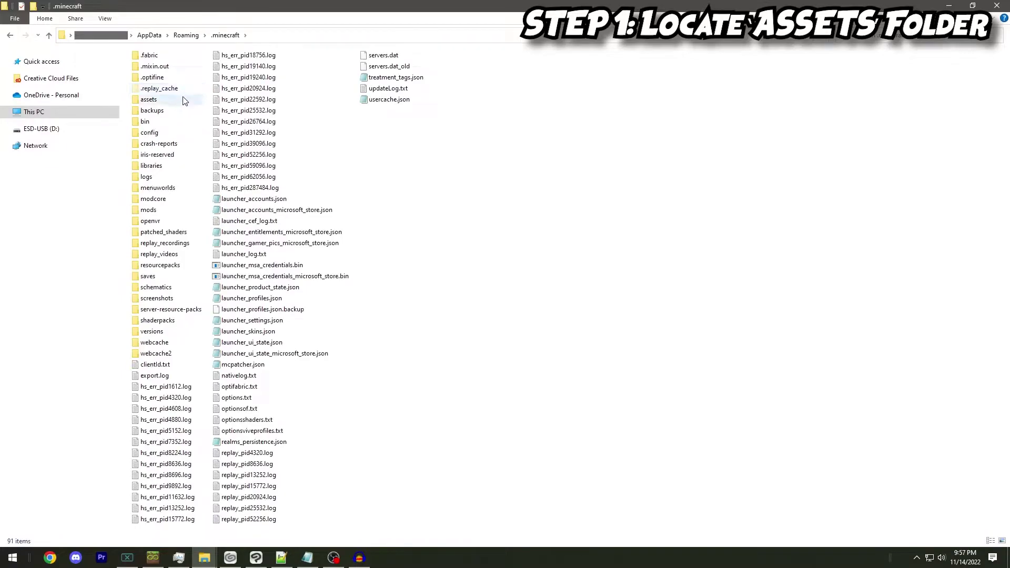
Navigate to the %AppData%\.minecraft\ folder and pin .minecraft to Quick access
click(152, 101)
scroll(201, 112, up, 6)
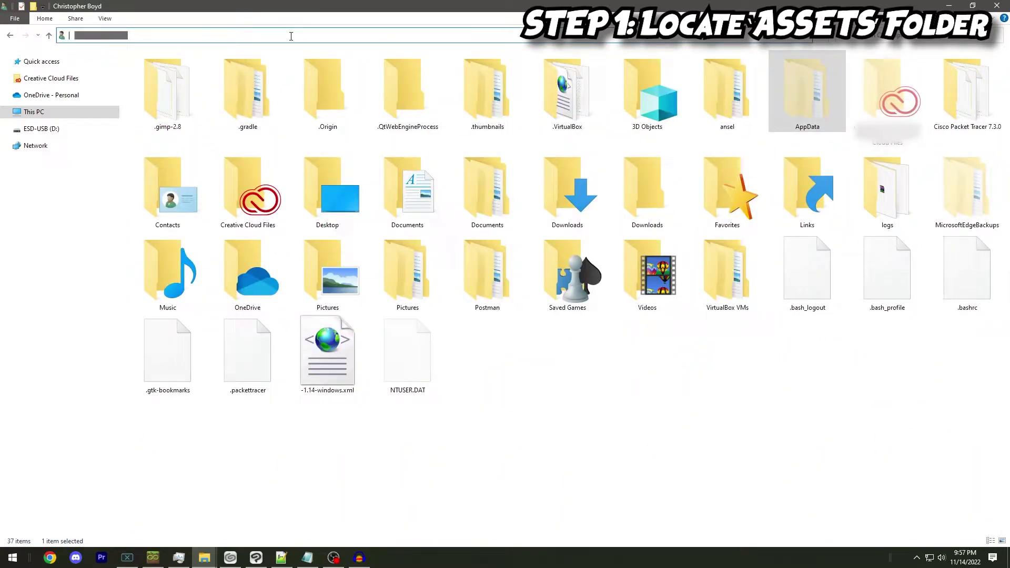
text(%AppData%\.minecraft\)
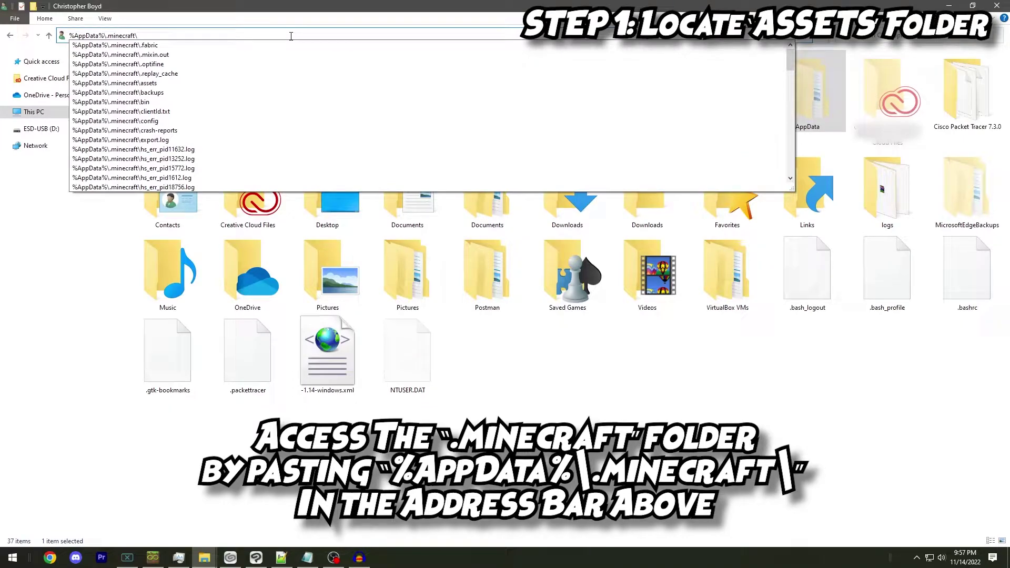
key(Return)
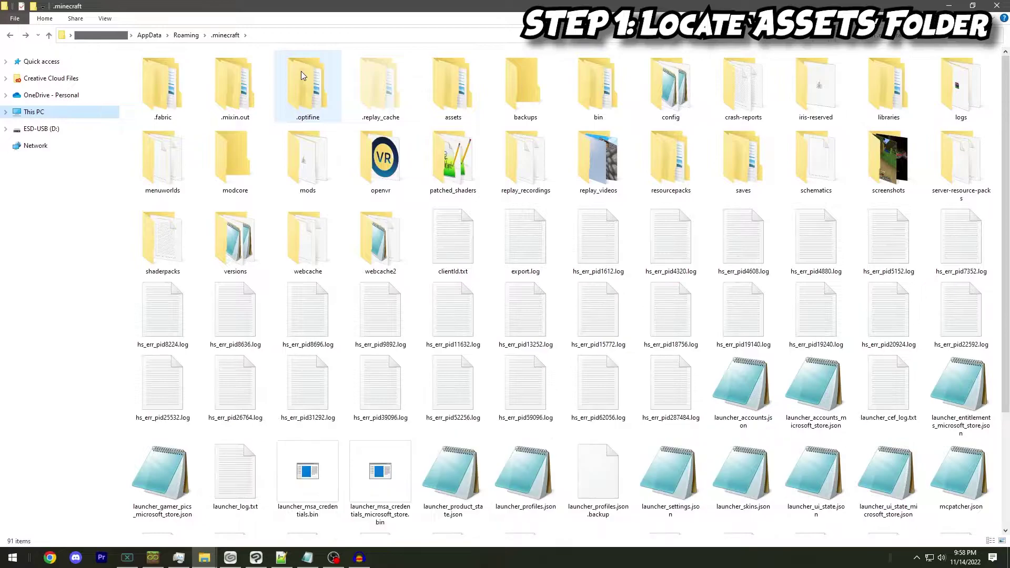
drag(233, 39, 50, 152)
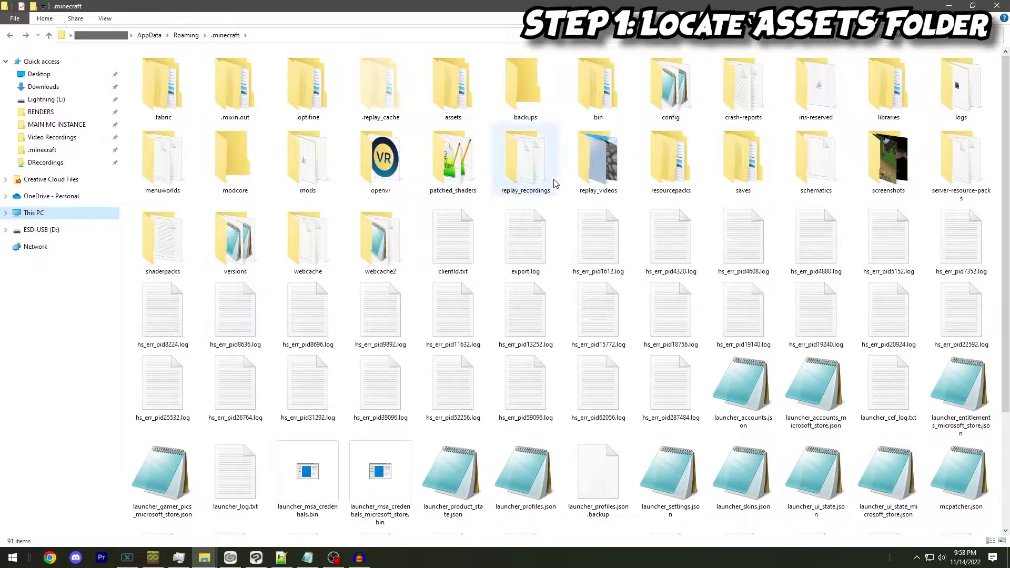
Switch to MultiMC and open the Minecraft folder of the Main Instance
click(152, 564)
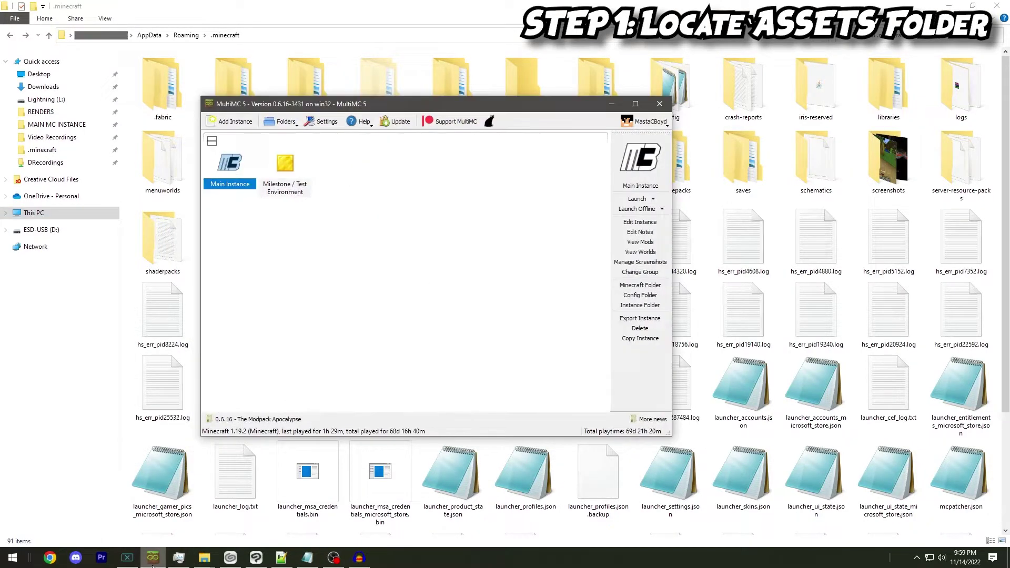
right_click(234, 172)
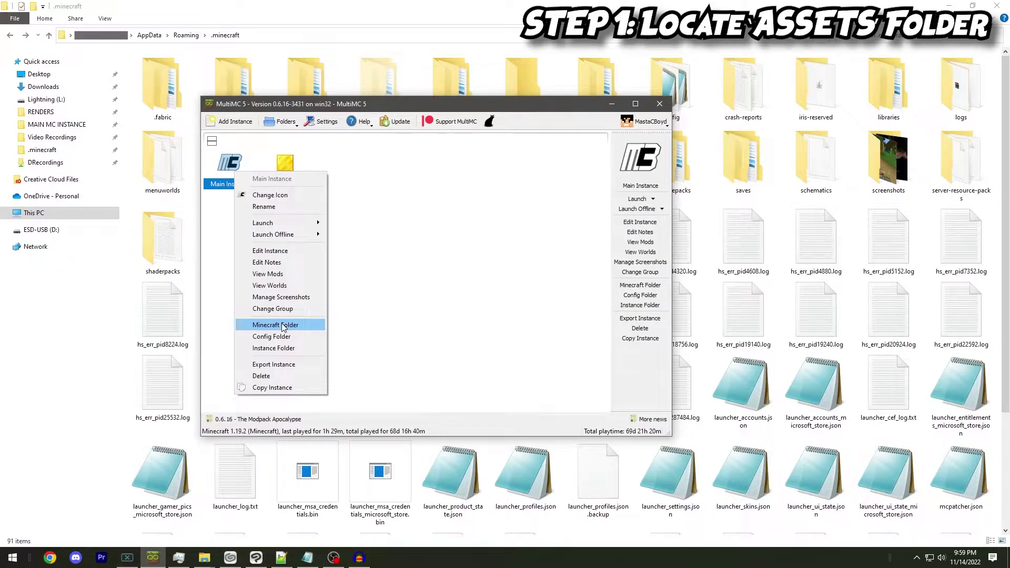
right_click(214, 178)
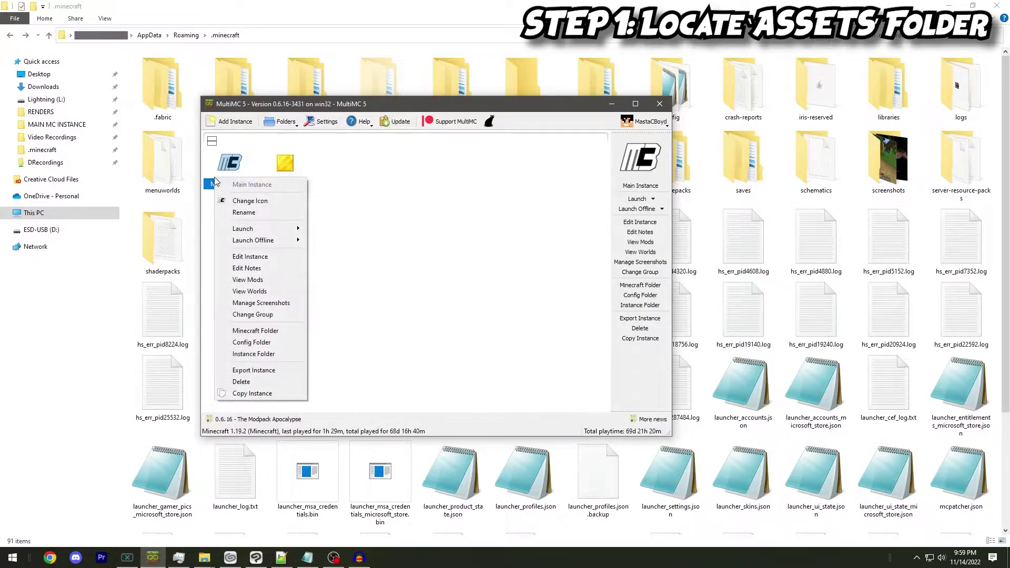
click(255, 331)
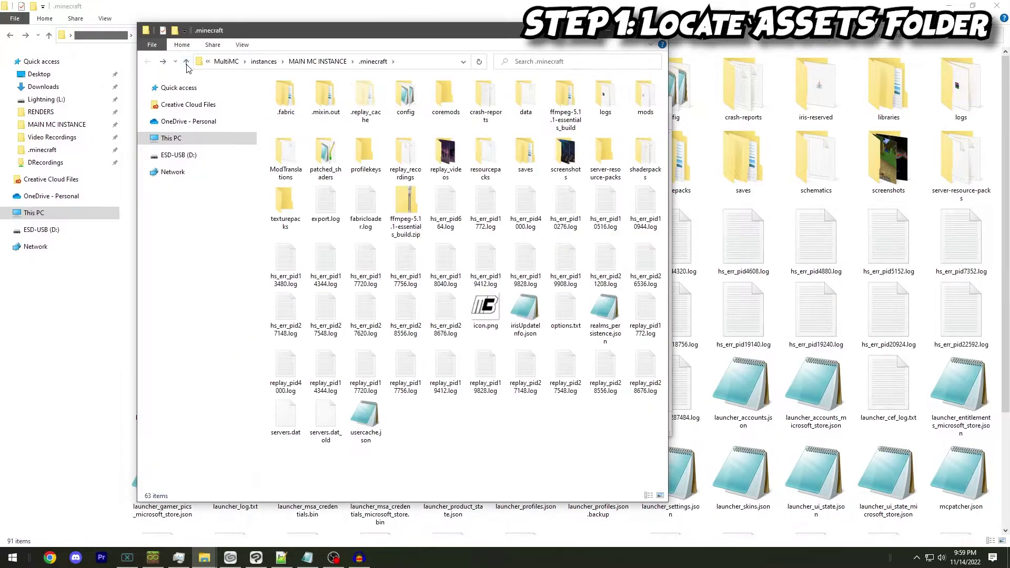
Go up three levels from the instance's .minecraft folder to the MultiMC folder and select its assets folder
click(186, 61)
click(186, 62)
click(186, 62)
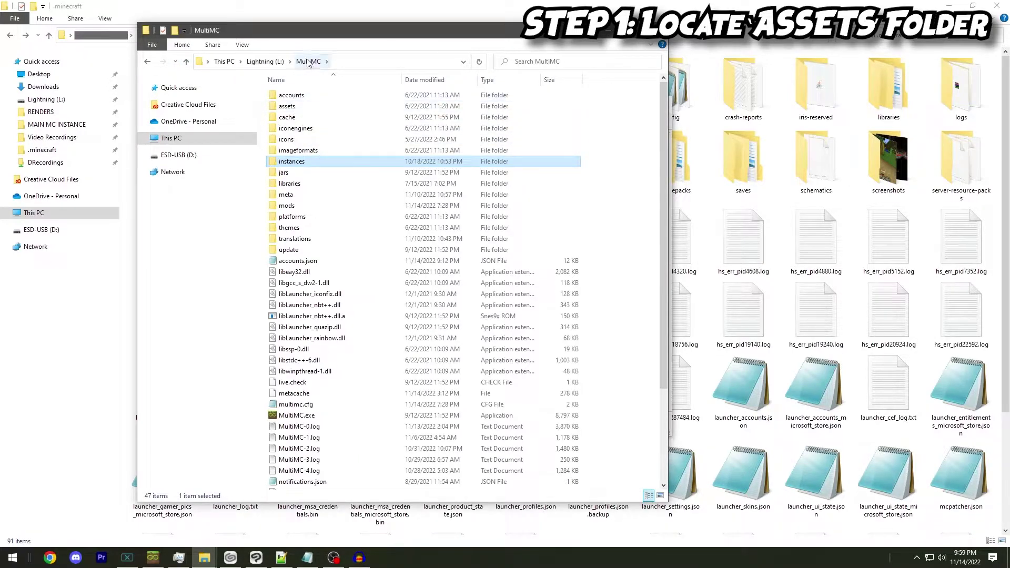
click(287, 107)
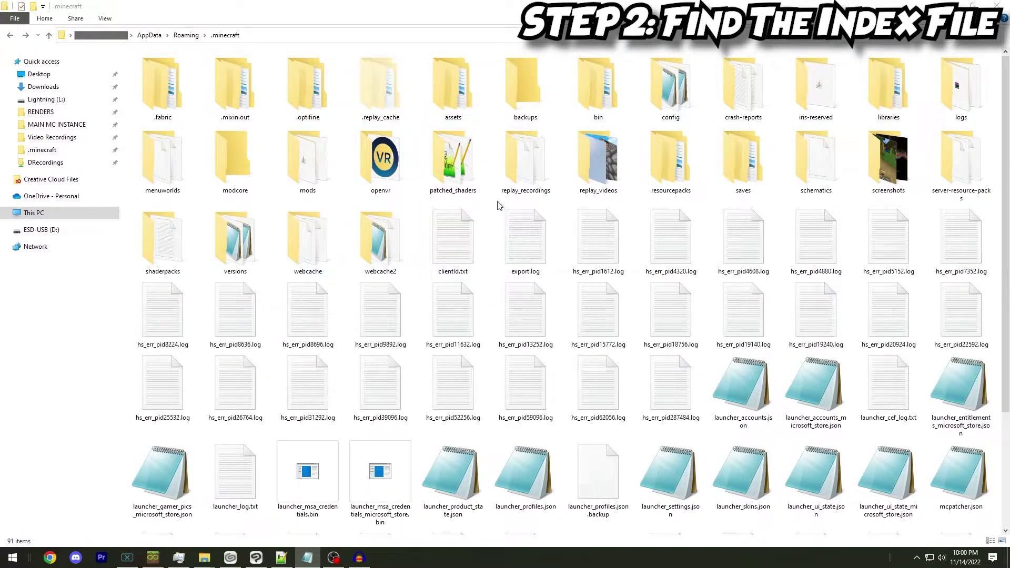
Open the indexes folder inside the assets folder of the AppData .minecraft directory
double_click(445, 99)
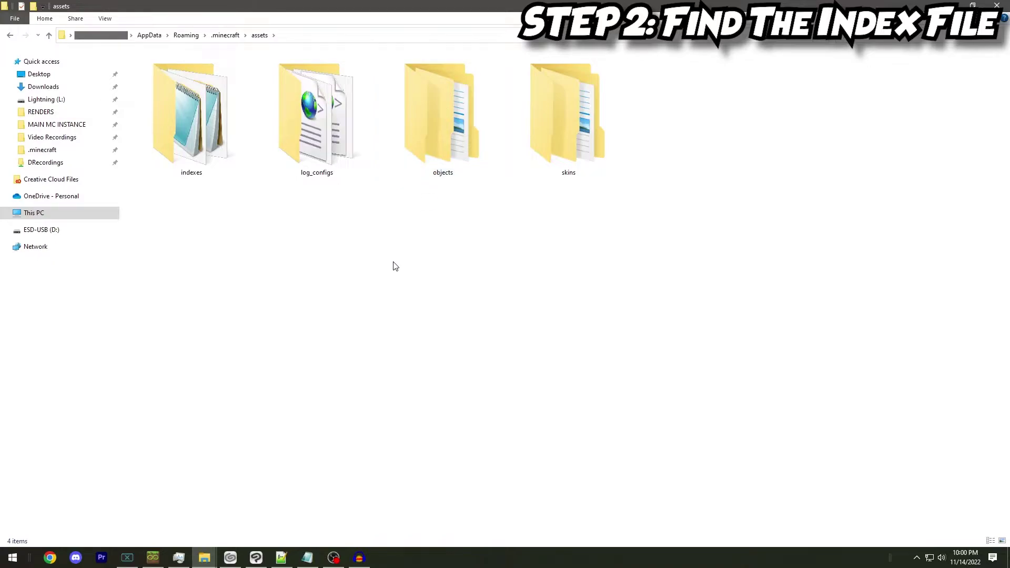
double_click(209, 143)
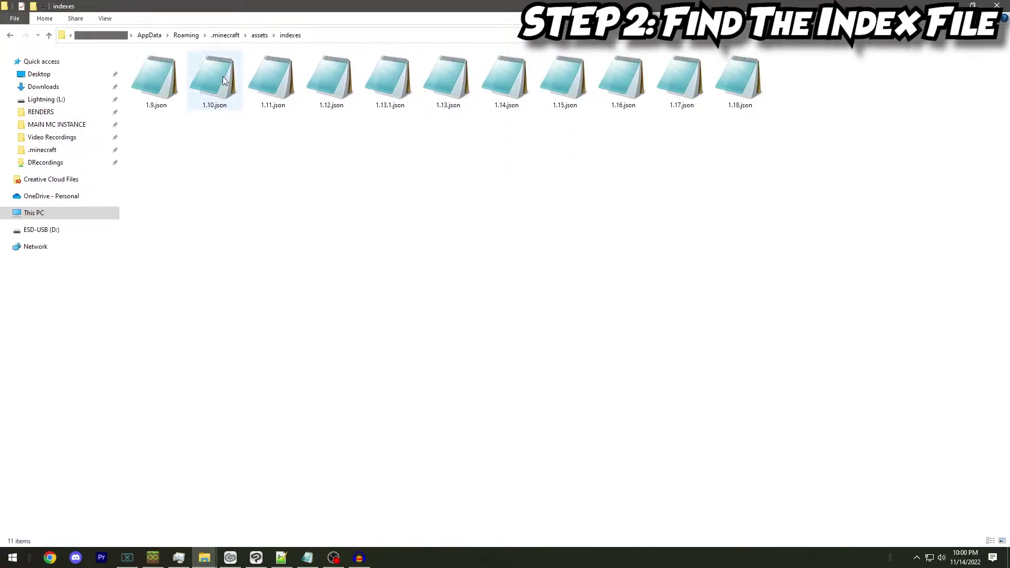
right_click(743, 92)
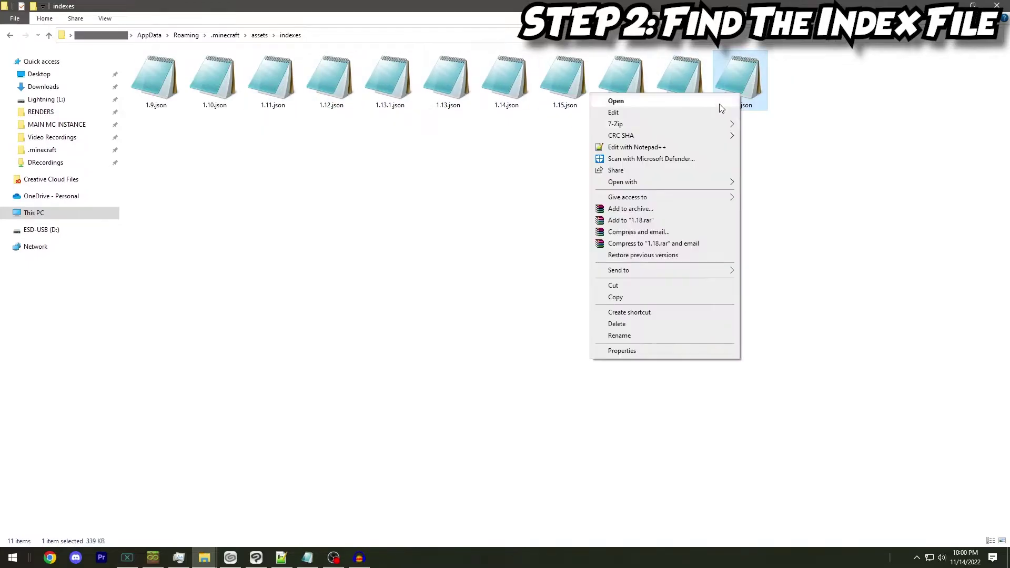
click(502, 203)
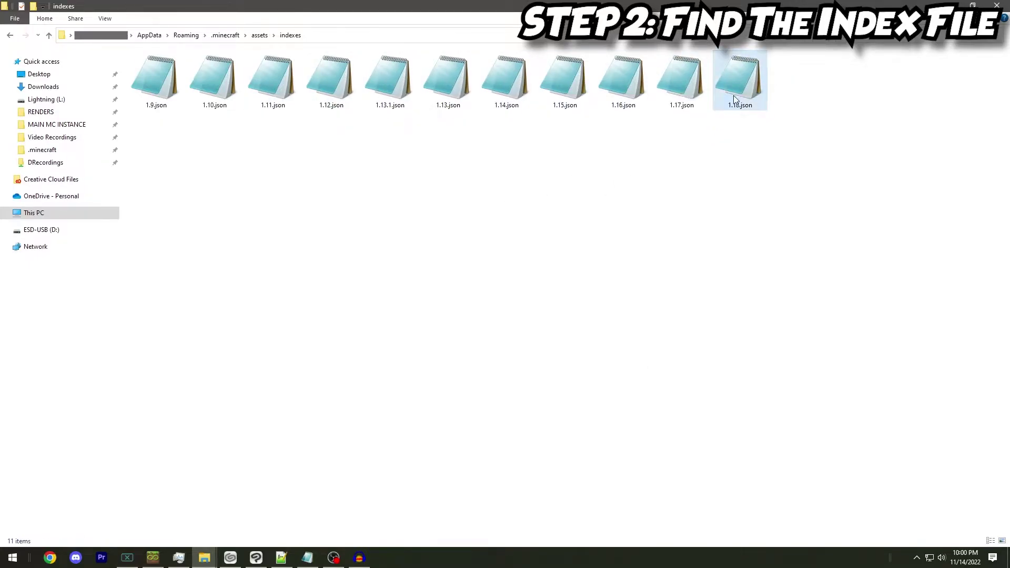
Open 1.18.json in its default text editor, look over the contents and close the file
double_click(739, 78)
drag(410, 165, 485, 448)
click(515, 344)
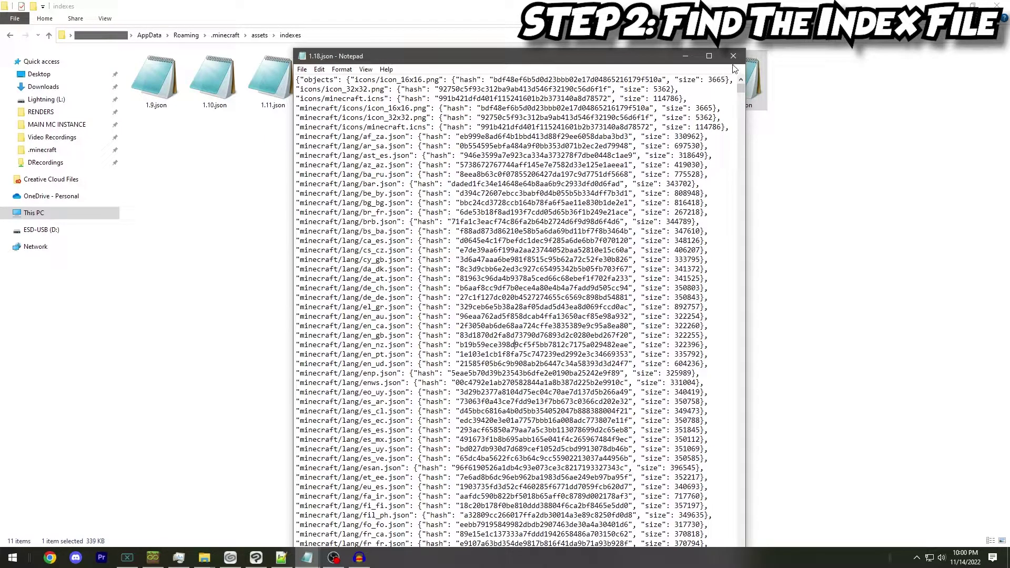
click(733, 56)
Open the 1.18.json index file for editing in Notepad++
right_click(738, 96)
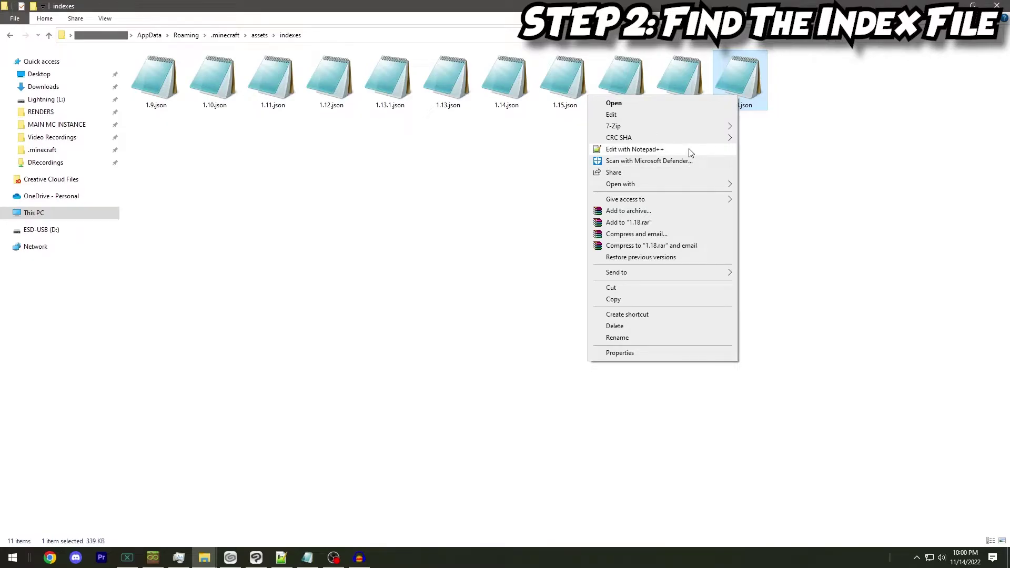
click(691, 151)
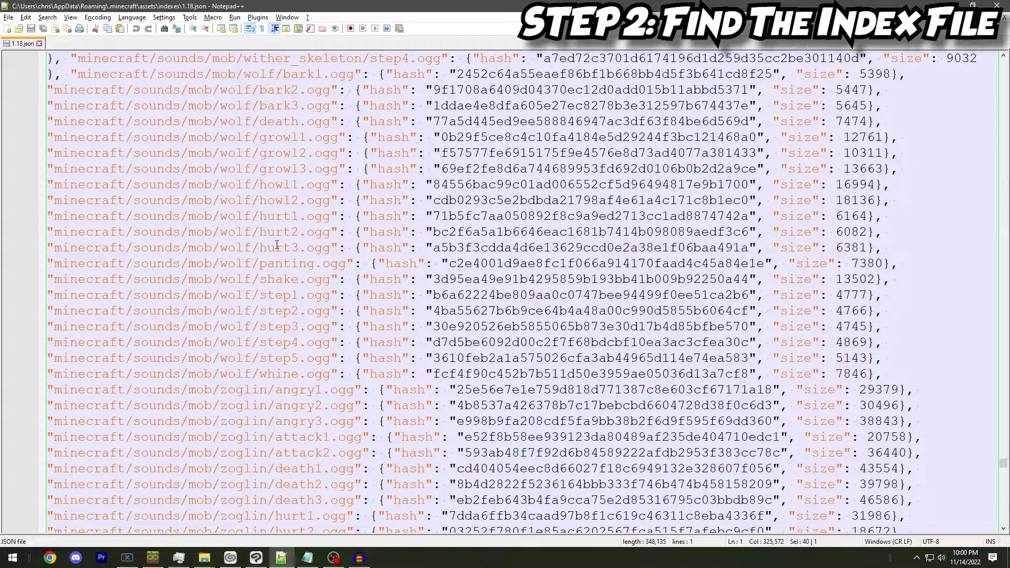
click(189, 244)
click(297, 294)
Search the 1.18.json index for "sheep" and go to the sheep sound entries
key(ctrl+f)
text(sheep)
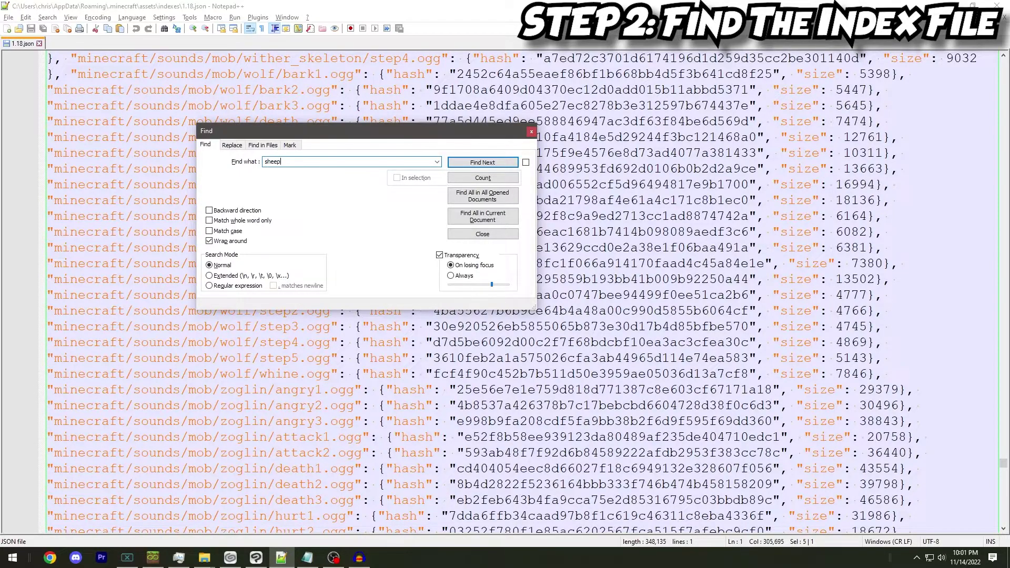
key(Return)
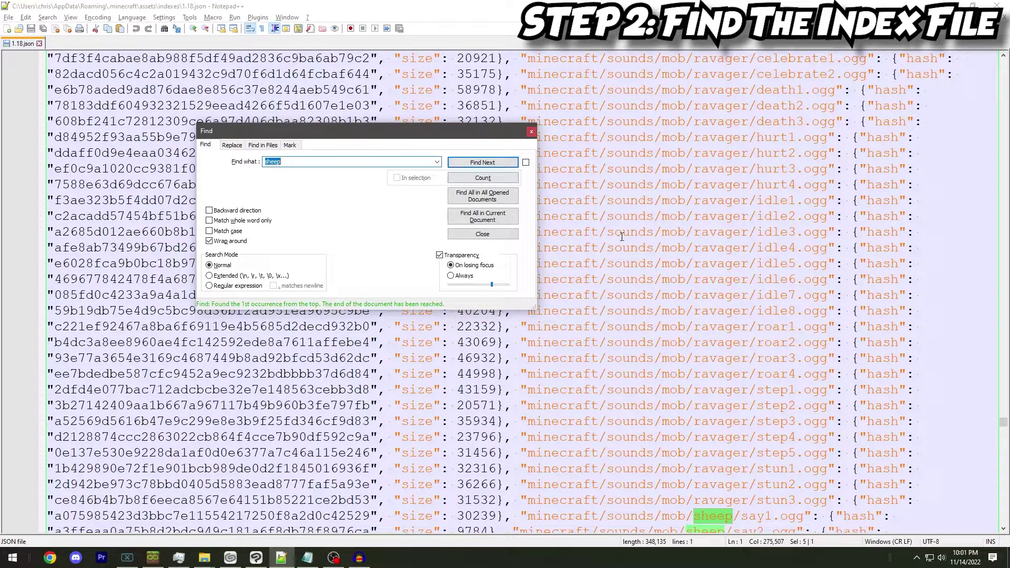
key(Escape)
scroll(575, 228, down, 7)
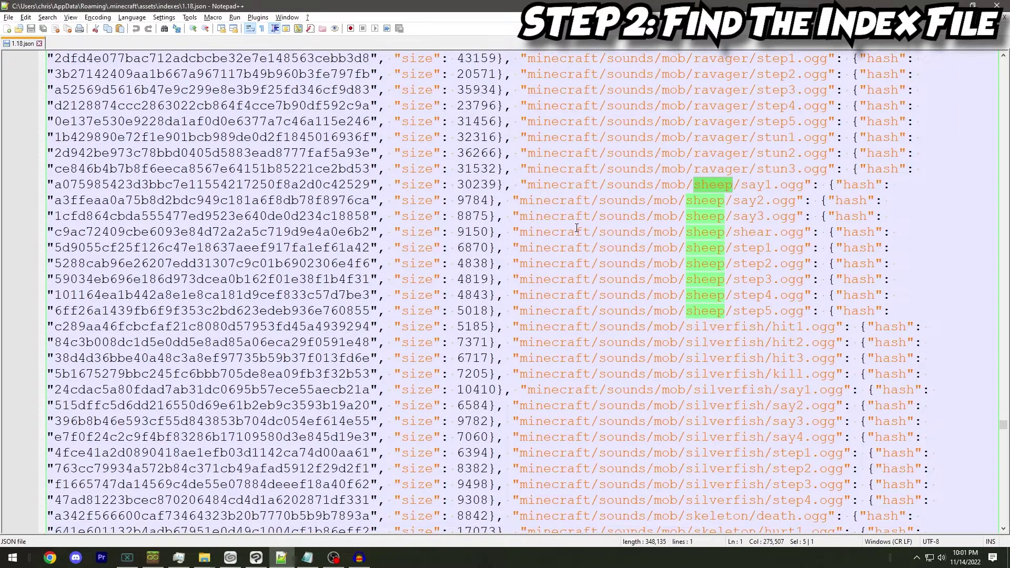
Examine the sheep sound entries and highlight the minecraft/sounds/mob/sheep/say1.ogg path
drag(741, 185, 804, 185)
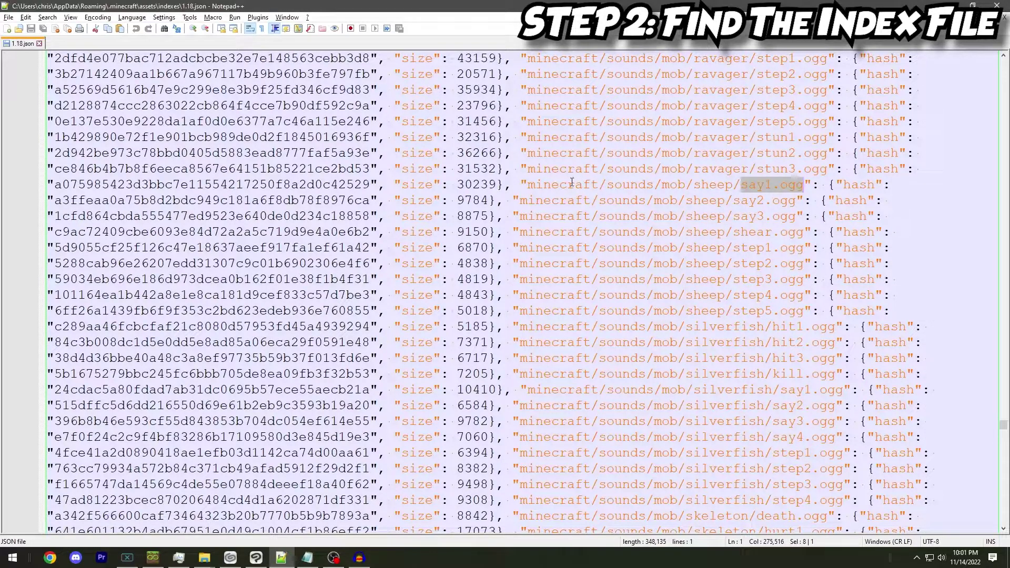
scroll(701, 145, up, 7)
scroll(710, 185, down, 7)
scroll(726, 236, up, 5)
scroll(736, 270, down, 2)
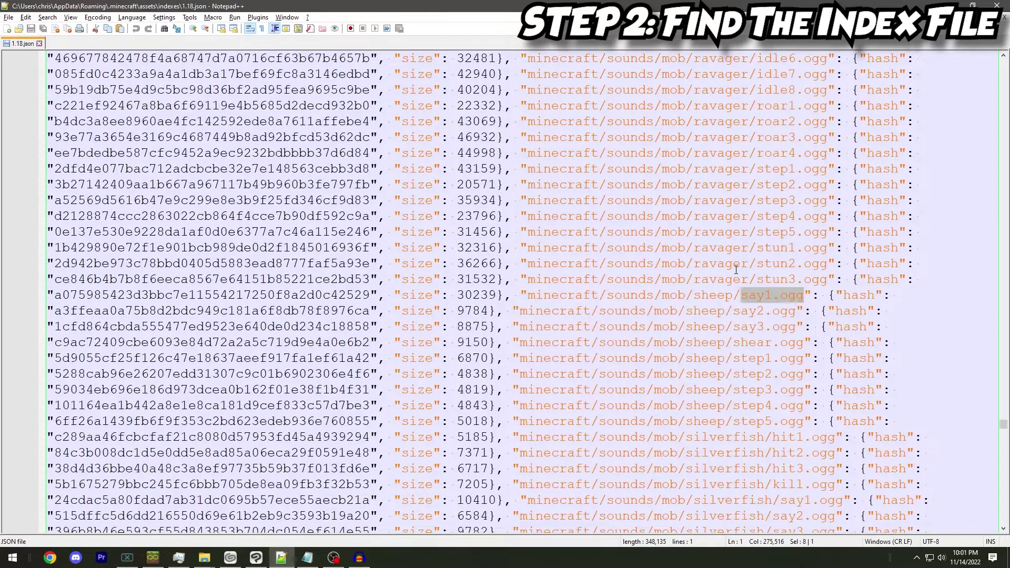
click(705, 310)
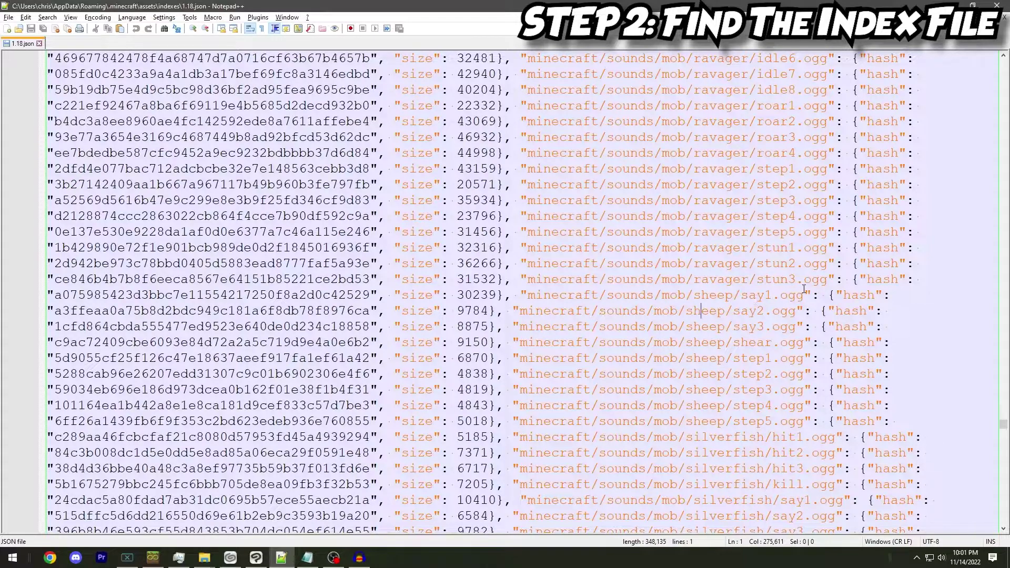
drag(521, 296, 826, 296)
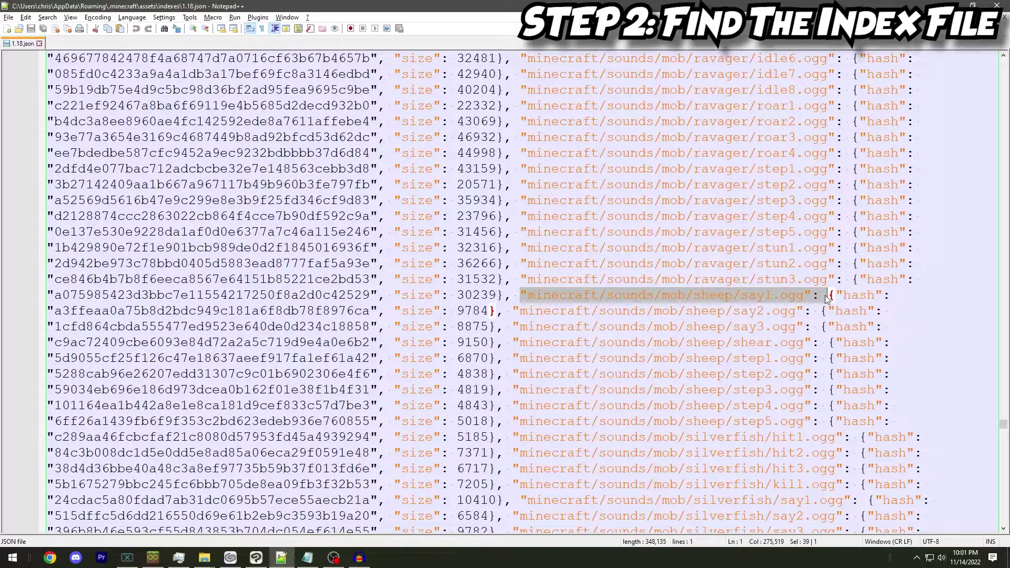
Copy the hash a3ffeaa0a75b8d2bdc949c181a6f8db78f8976ca that belongs to the sheep/say1.ogg entry, without its quotation marks
drag(527, 296, 376, 311)
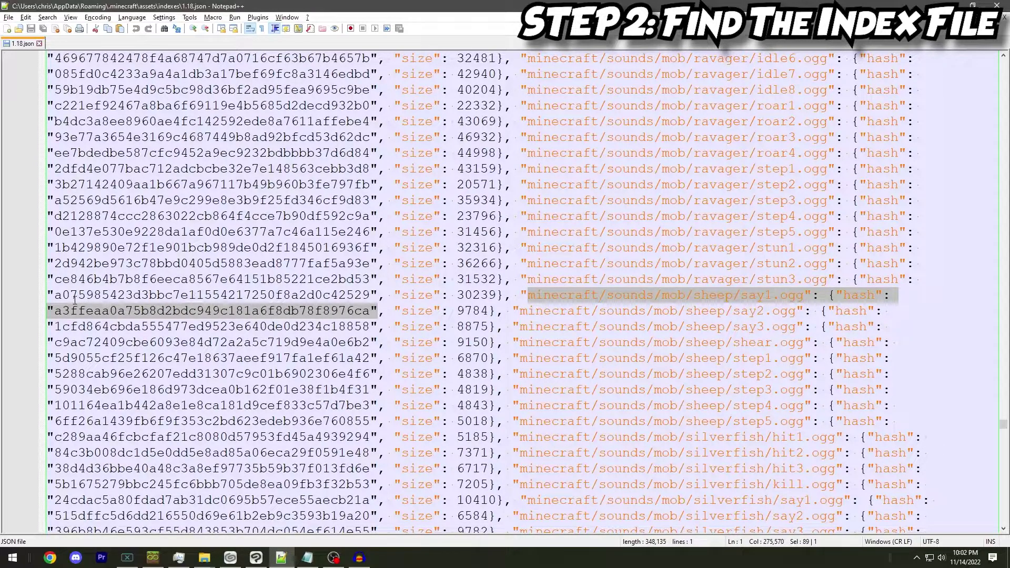
drag(58, 314, 372, 308)
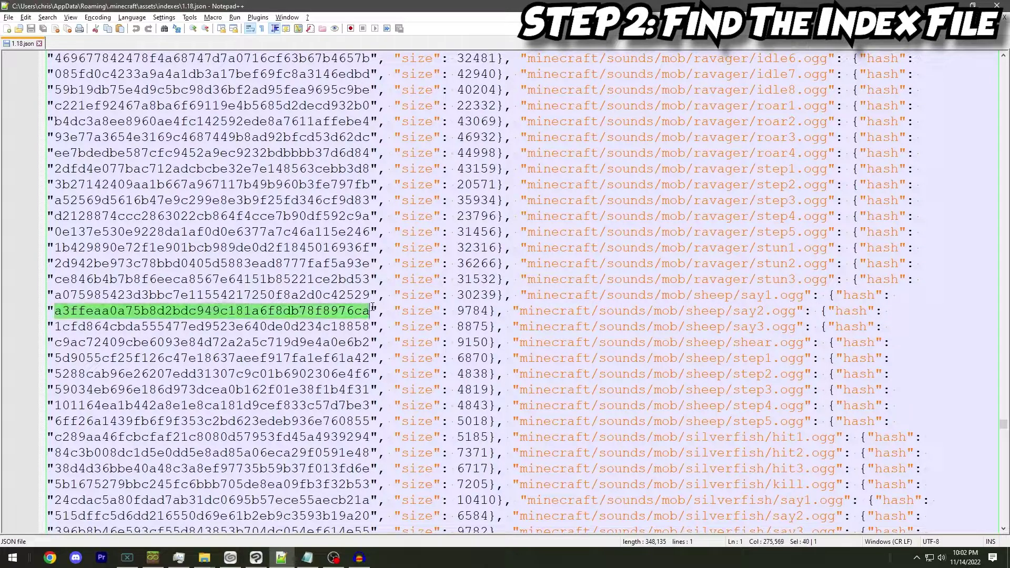
right_click(192, 311)
click(213, 329)
Switch back to the File Explorer window showing indexes and open the objects folder inside assets
mouse_move(204, 558)
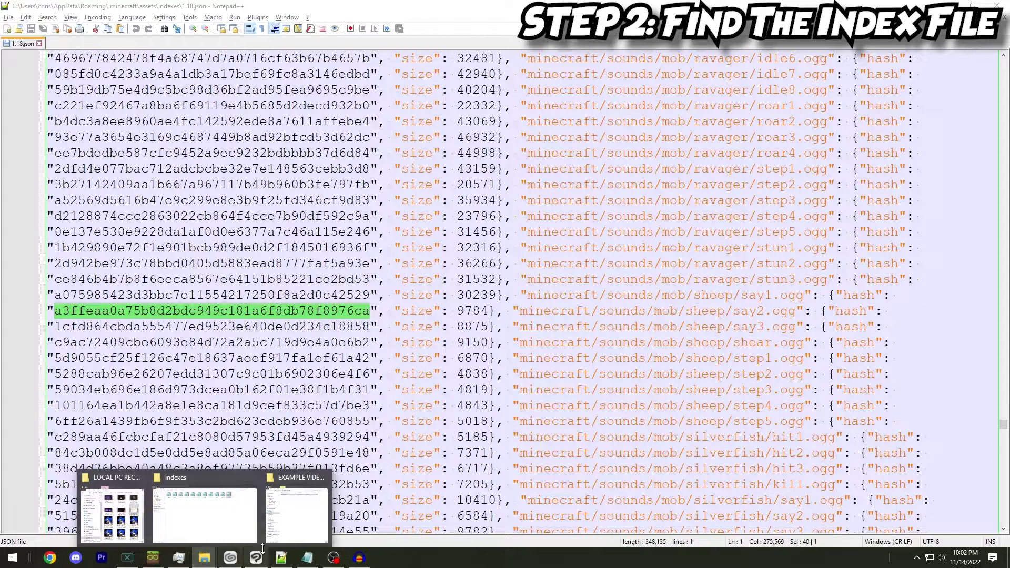
click(226, 513)
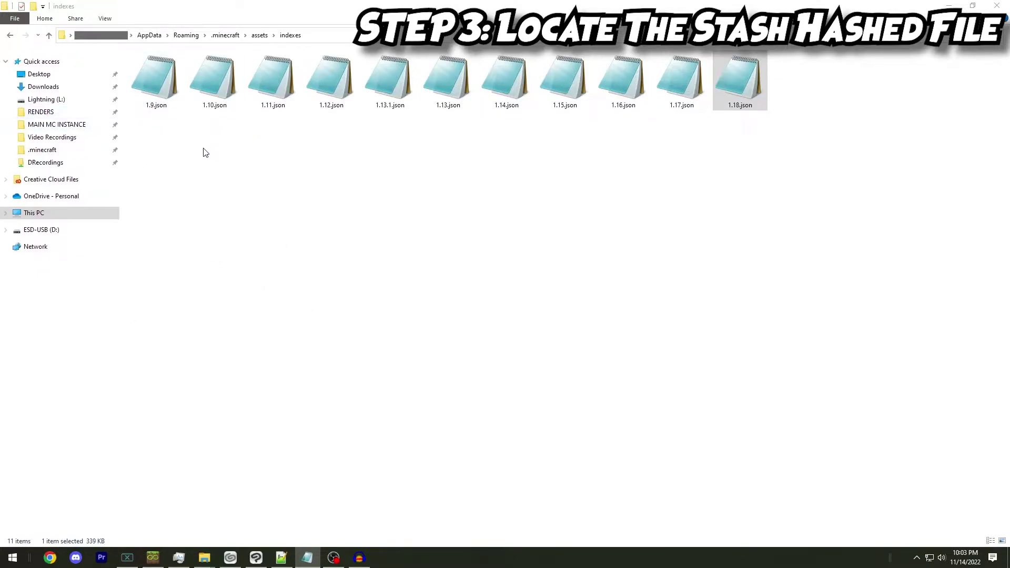
click(48, 36)
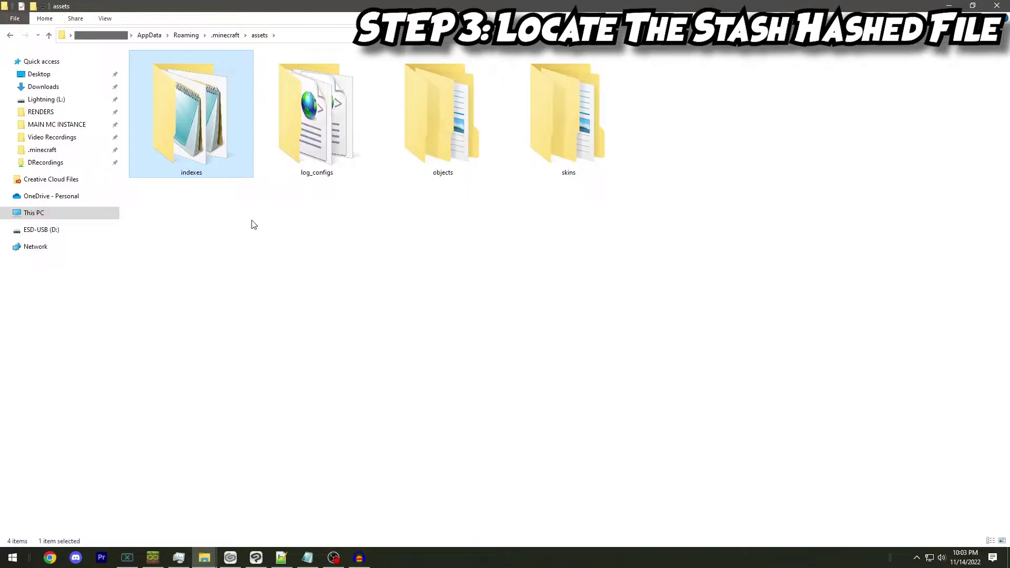
double_click(450, 129)
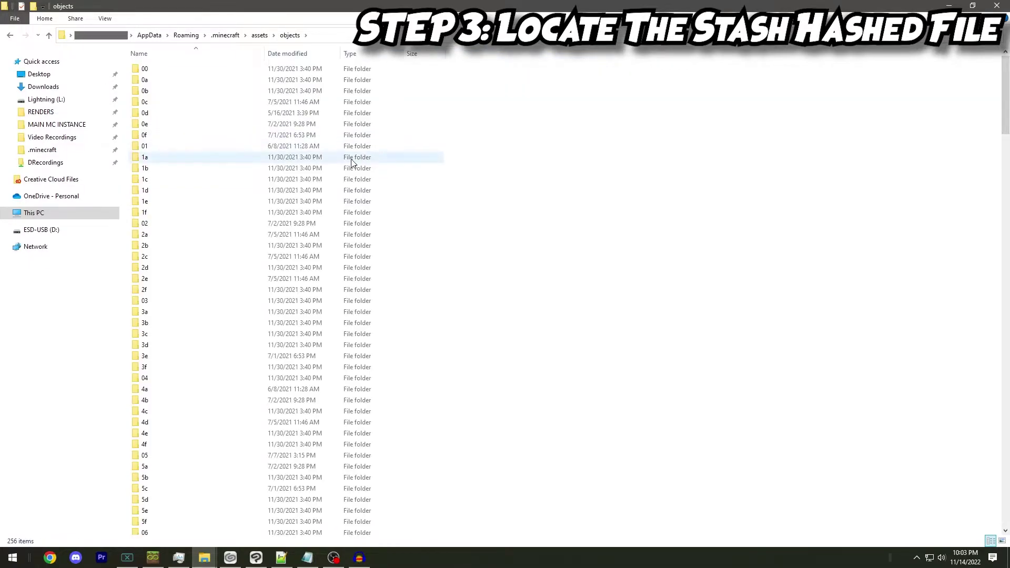
Paste the copied hash into the folder path to read its first two characters, then leave the path unchanged
click(264, 35)
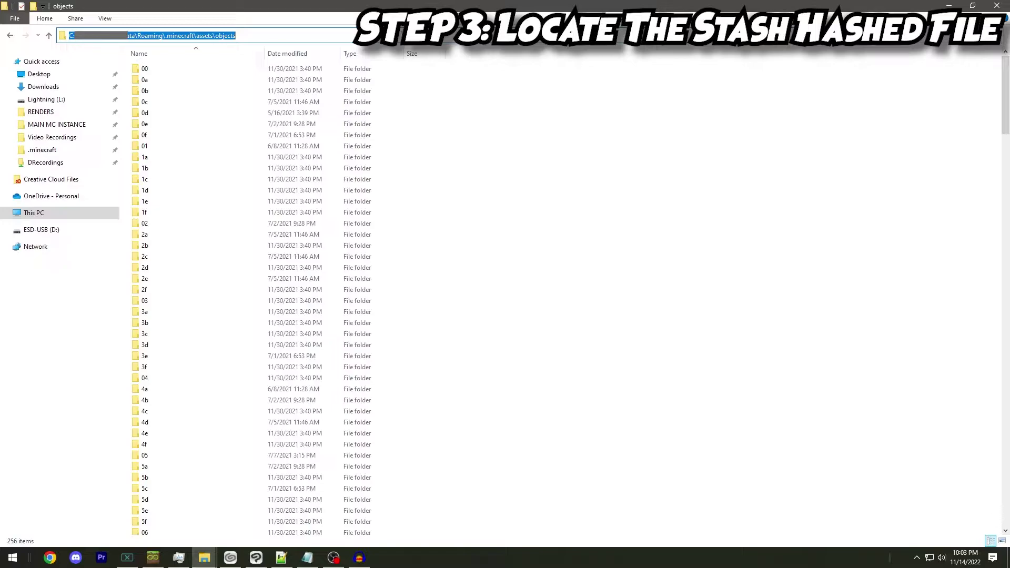
right_click(264, 35)
click(320, 82)
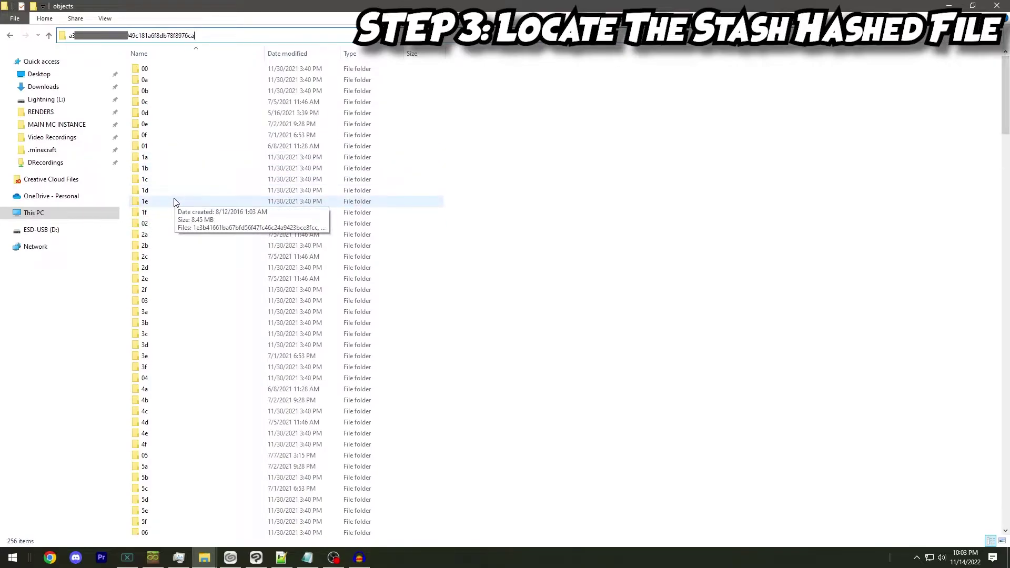
click(147, 146)
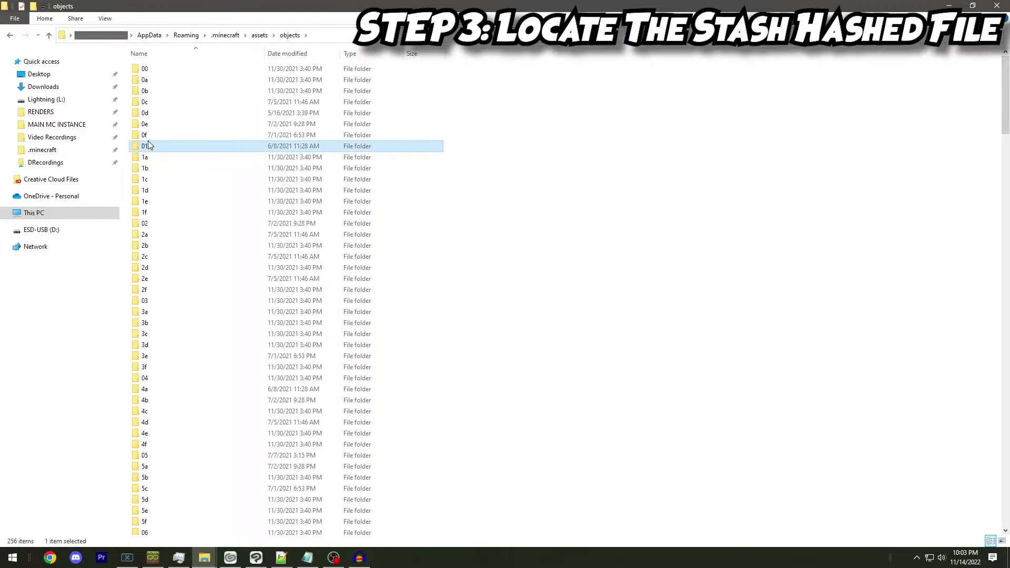
Open the a3 folder inside objects and search it for the copied hash a3ffeaa0a75b8d2bdc949c181a6f8db78f8976ca
scroll(150, 150, down, 15)
scroll(158, 179, down, 20)
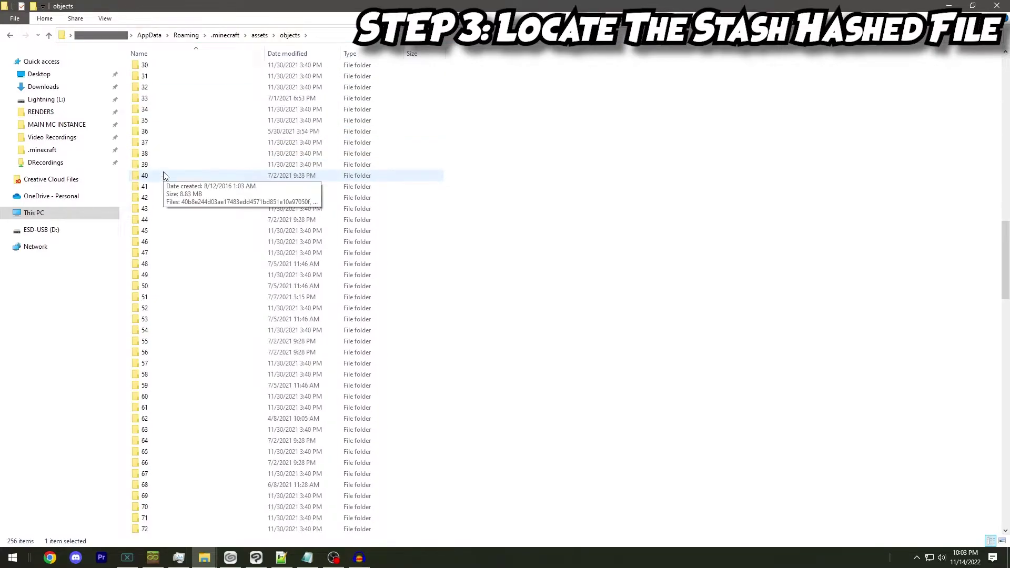
scroll(174, 215, up, 5)
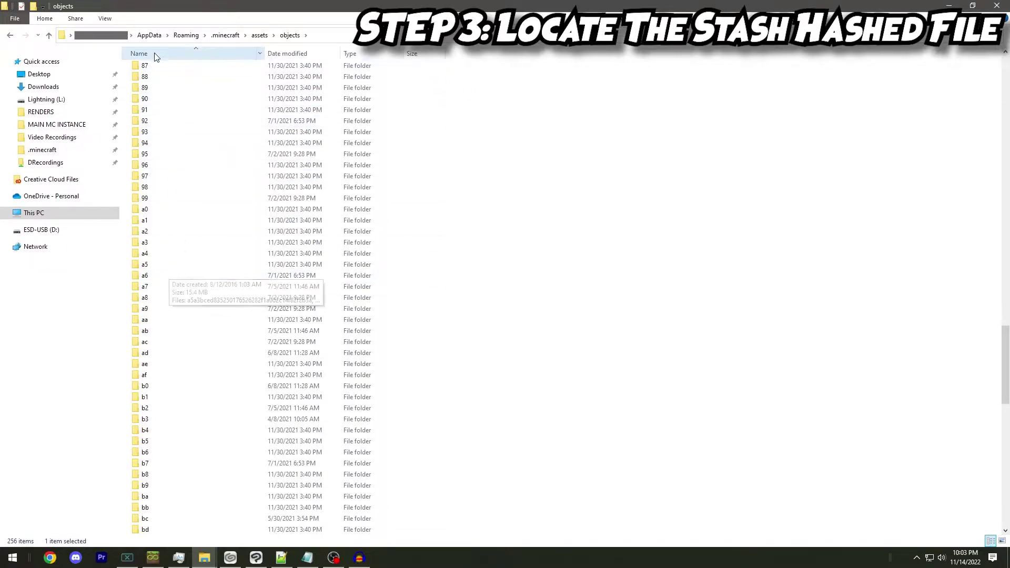
double_click(160, 245)
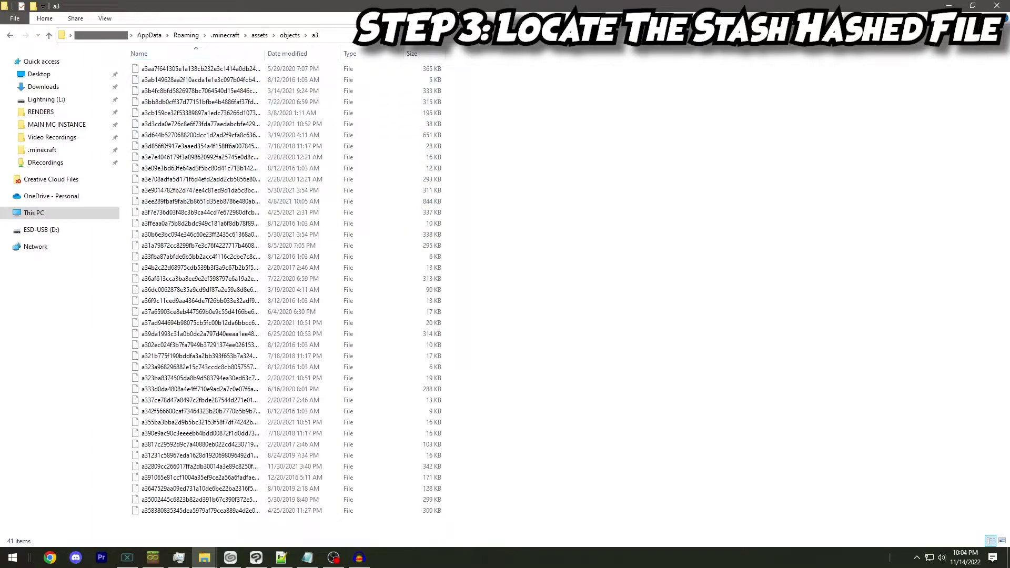
key(Return)
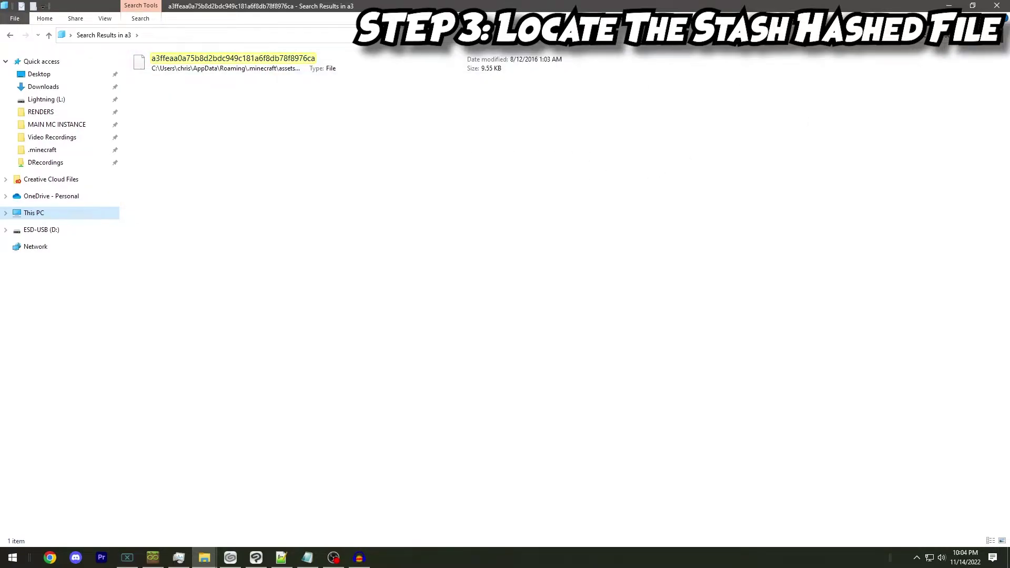
Copy the hashed file from the search results and paste it into EXAMPLE VIDEO FOLDER on the desktop
right_click(275, 58)
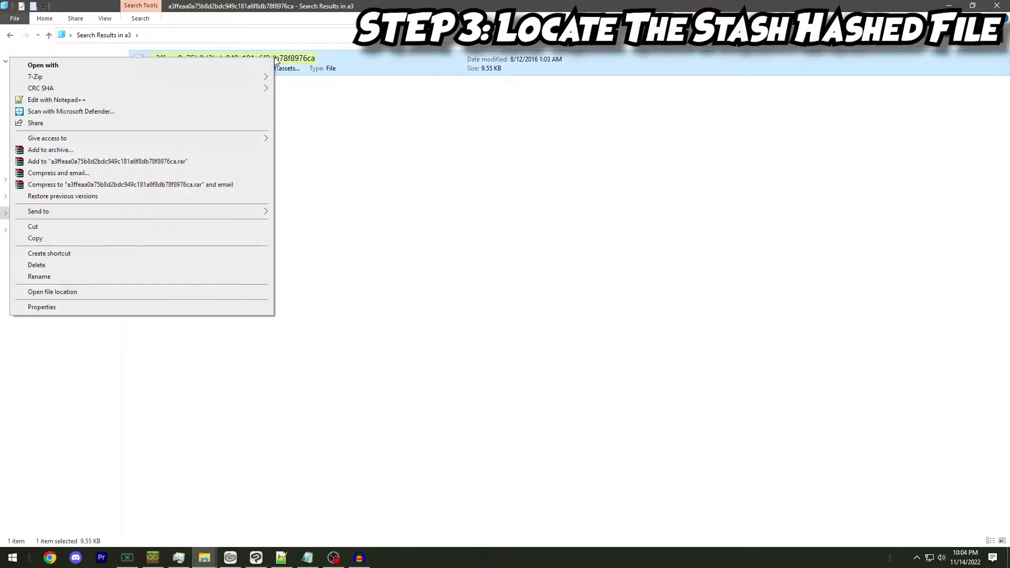
click(36, 238)
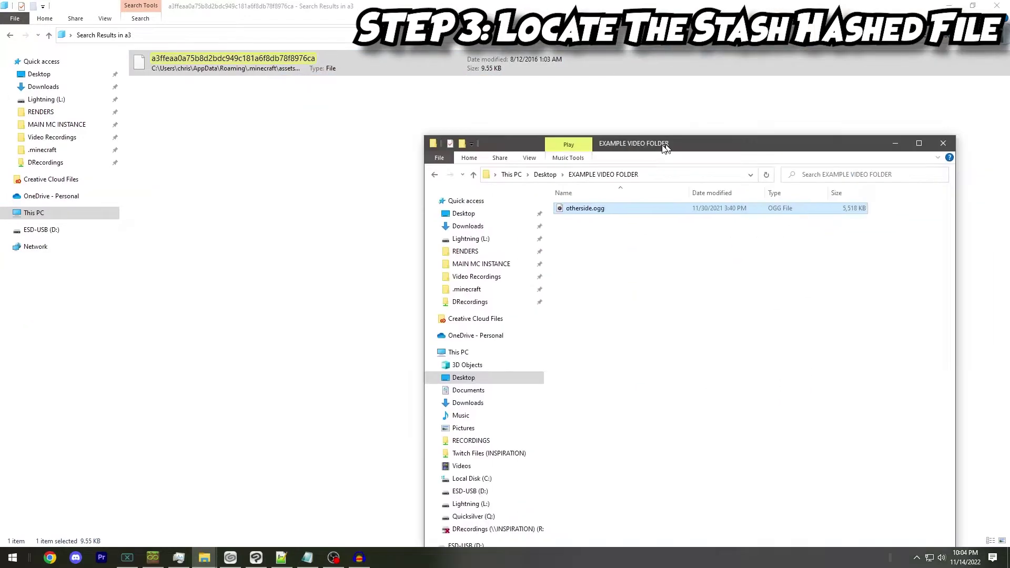
drag(665, 149, 395, 89)
right_click(360, 235)
click(270, 308)
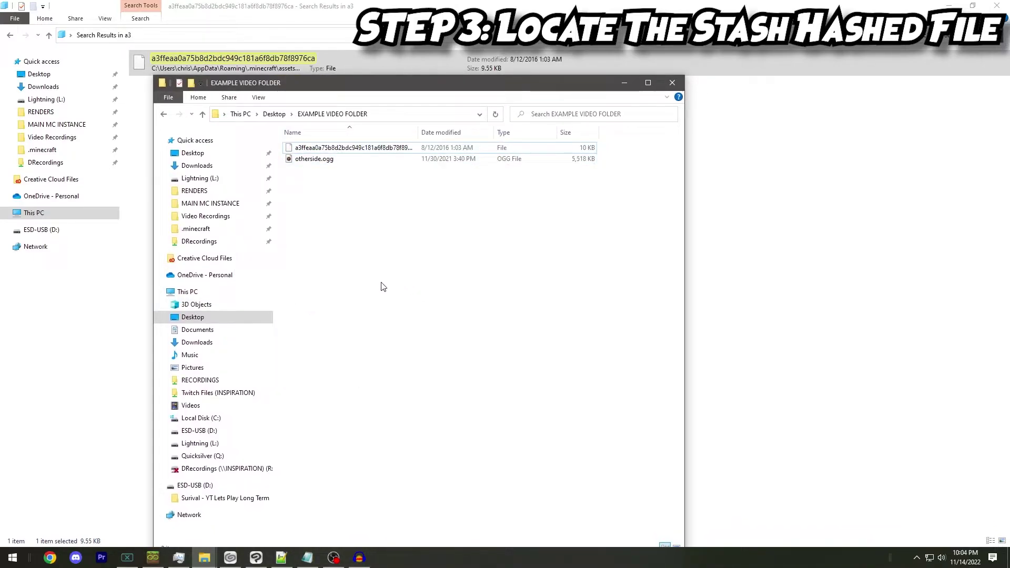
Widen the name column and rename the pasted hashed file as bah.ogg
drag(420, 132, 498, 132)
key(F2)
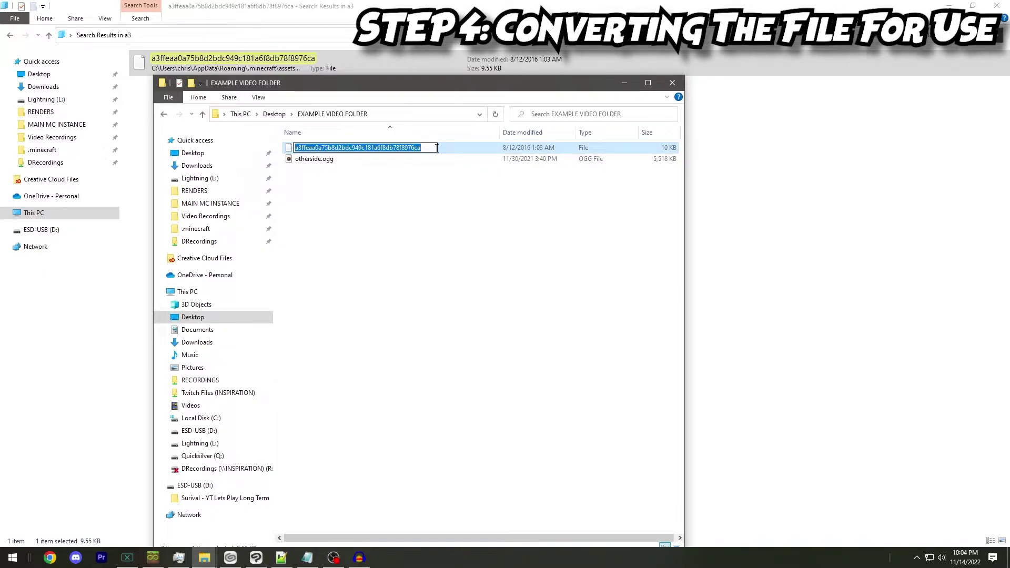
text(bah.ogg)
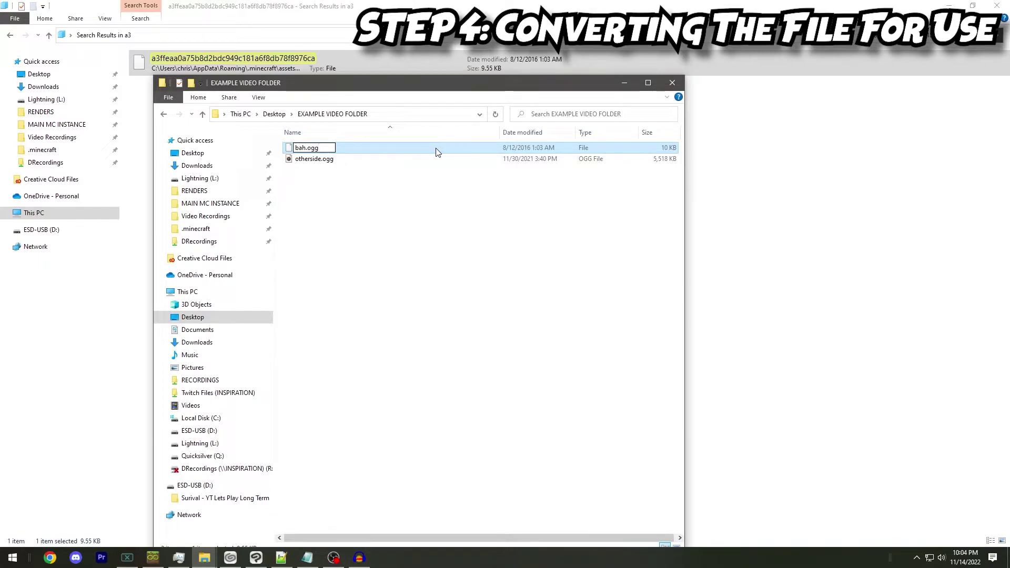
key(Return)
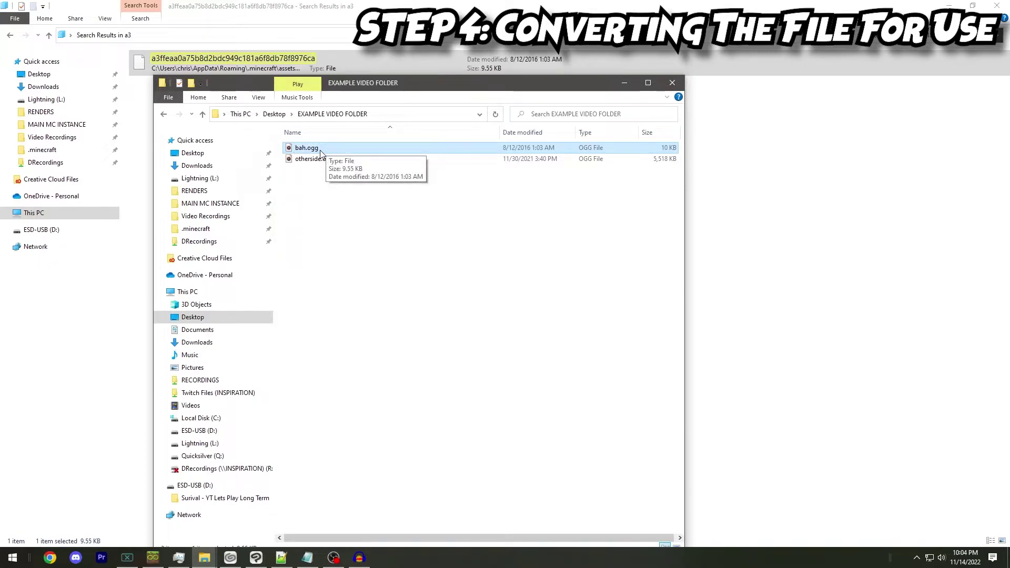
Play bah.ogg in the music player at a raised volume to check the sound, and close the player
double_click(320, 151)
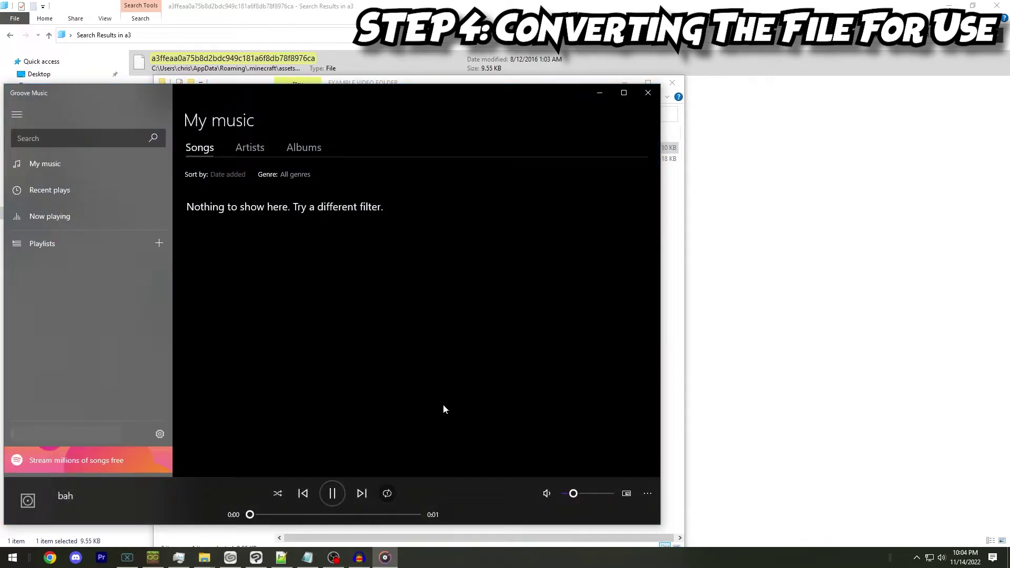
drag(587, 489, 609, 493)
click(648, 93)
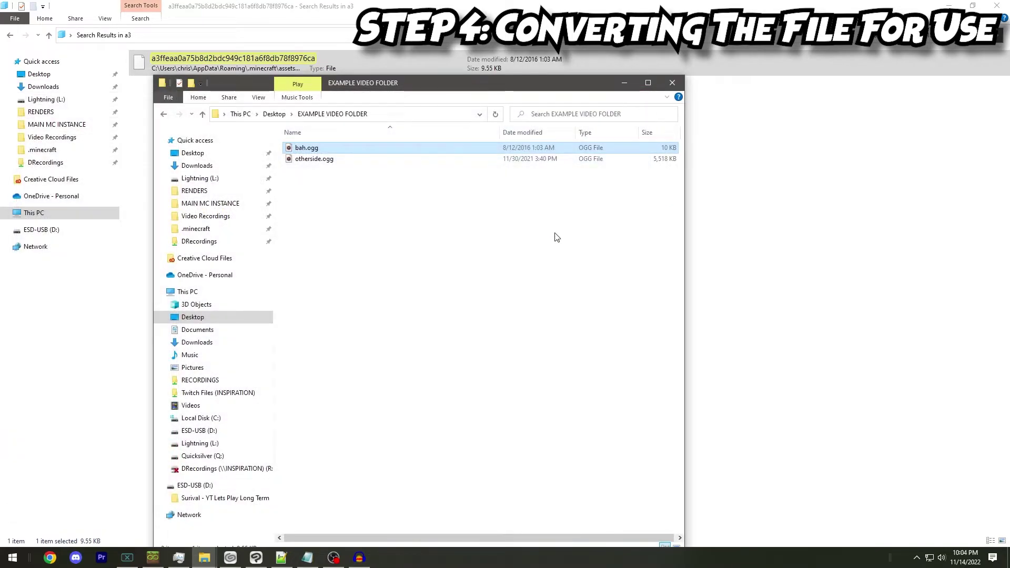
Switch to Audacity, import bah.ogg from EXAMPLE VIDEO FOLDER, and select about 0.05 to 0.65 s of its waveform
click(360, 559)
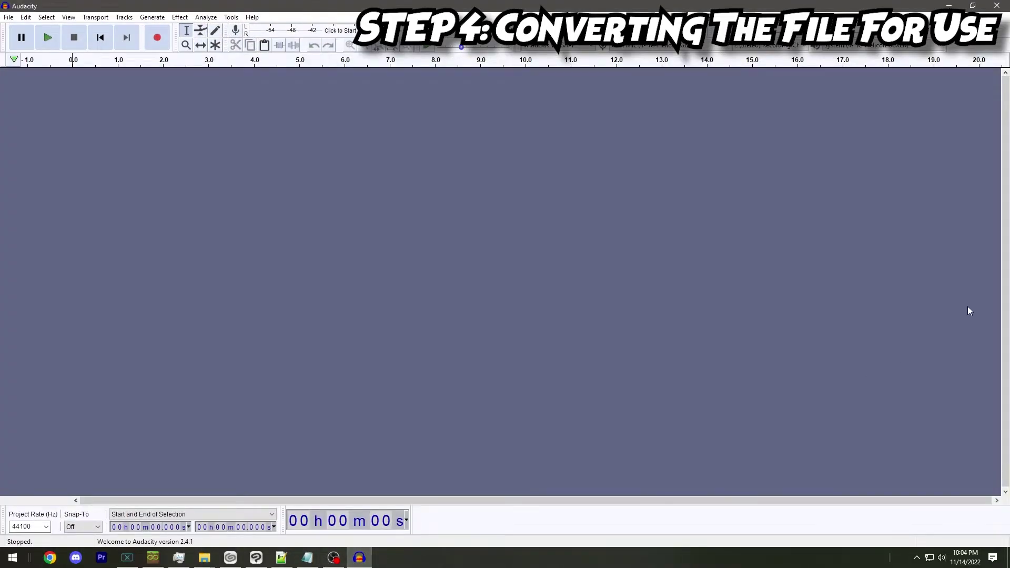
click(204, 557)
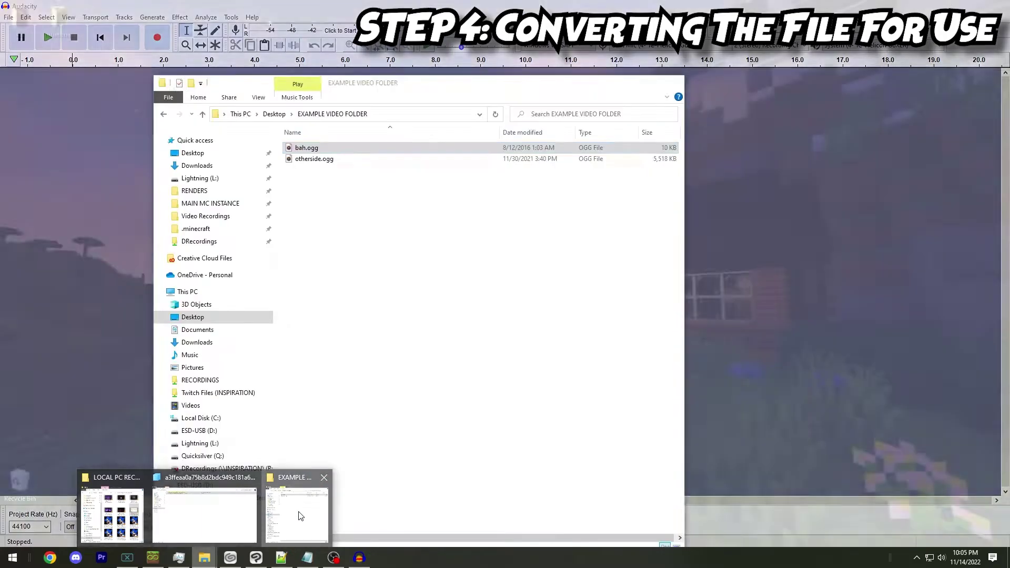
click(300, 515)
drag(305, 148, 138, 115)
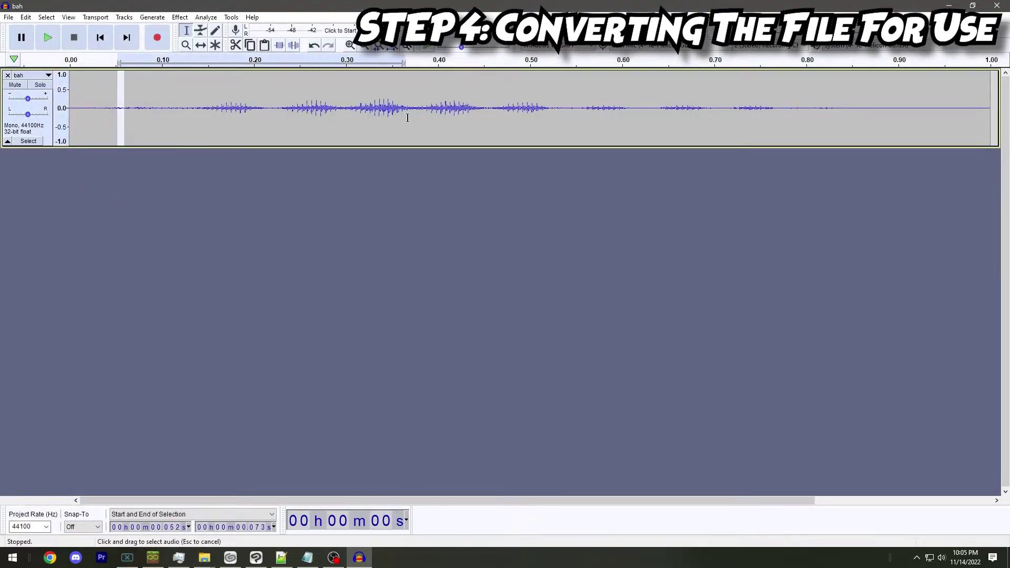
drag(380, 116, 665, 126)
click(536, 235)
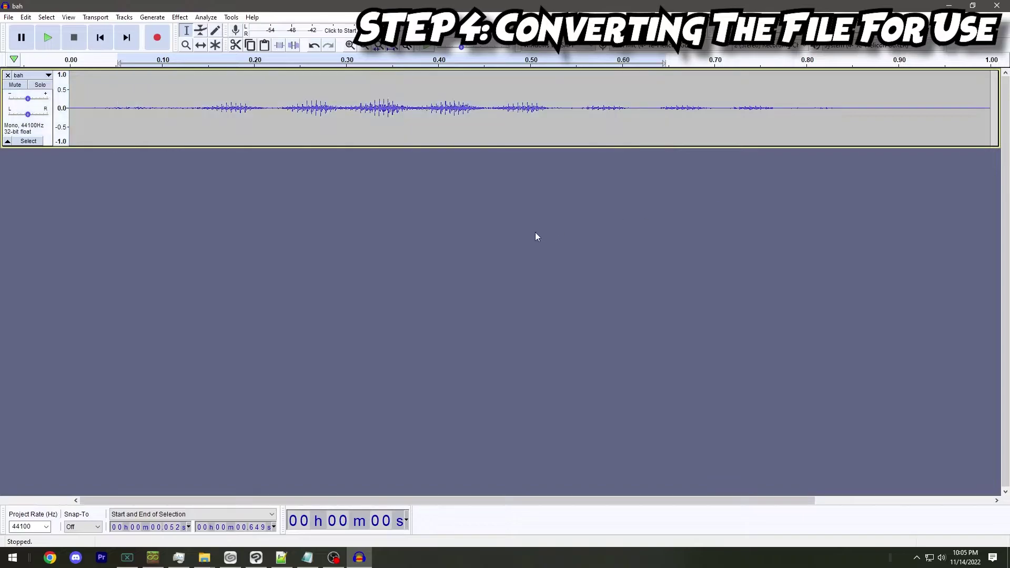
Export the bah audio as an MP3 named bah.mp3 on the desktop, and close Audacity without saving the project
click(8, 17)
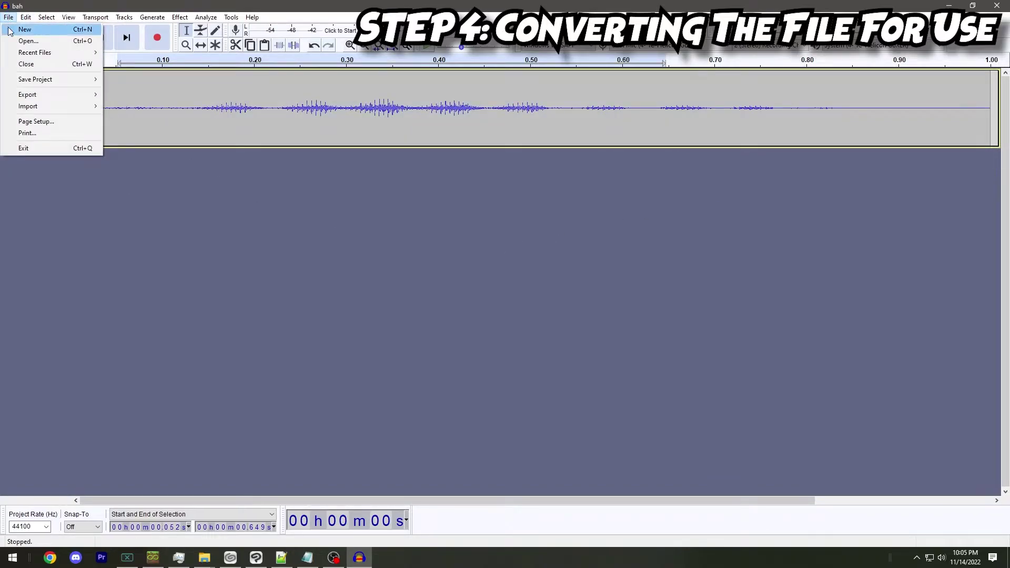
mouse_move(52, 94)
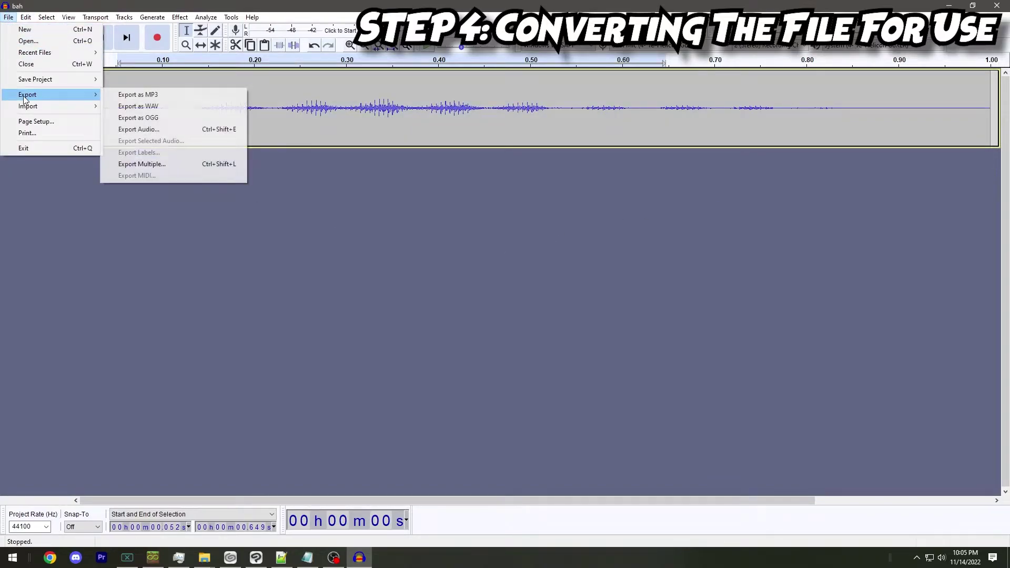
click(170, 95)
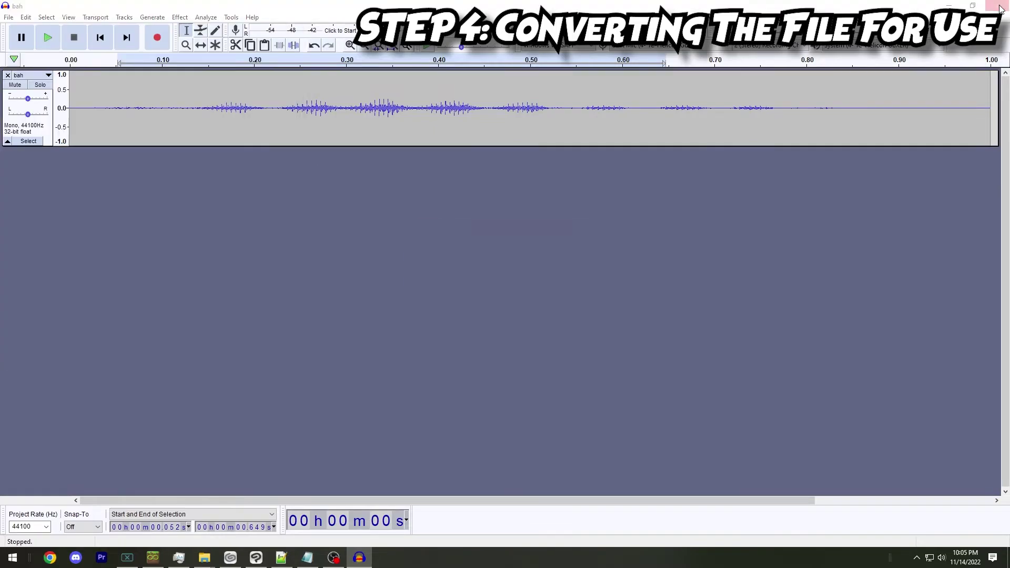
click(1000, 7)
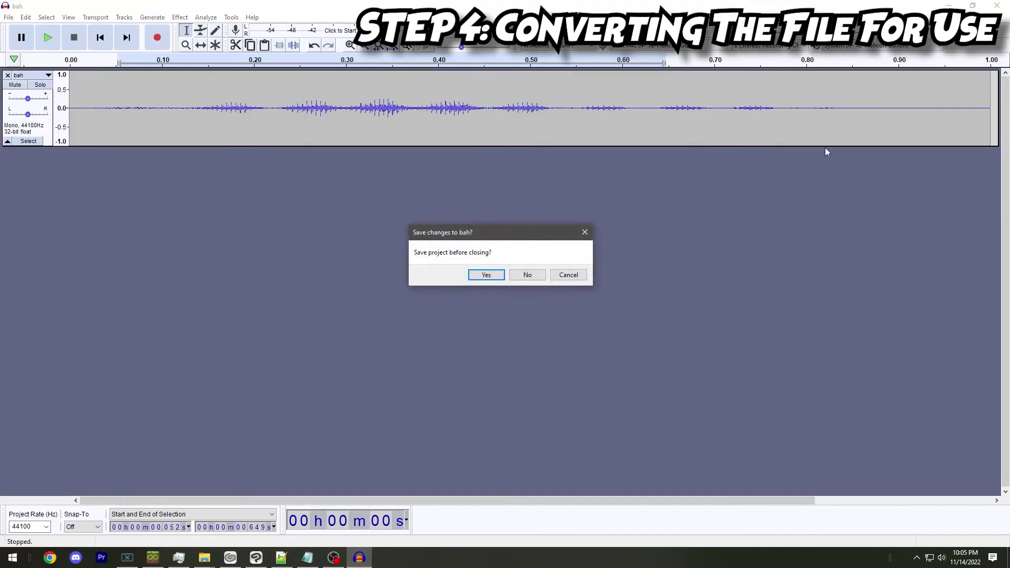
click(529, 280)
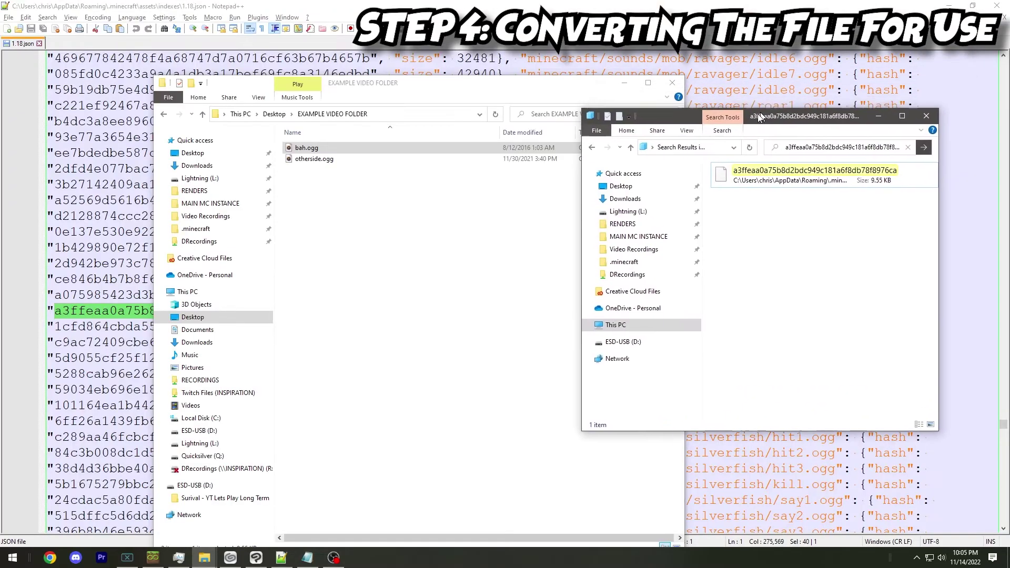
Clear the windows covering the desktop, play the exported bah.mp3 to check it, and close the music player
drag(631, 48, 402, 48)
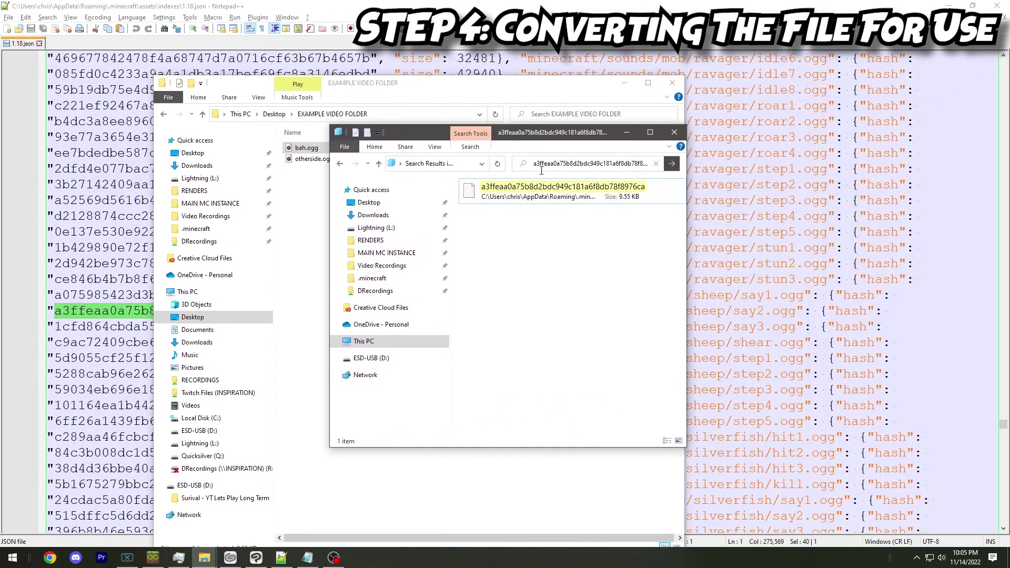
click(302, 257)
drag(437, 6, 485, 134)
double_click(20, 71)
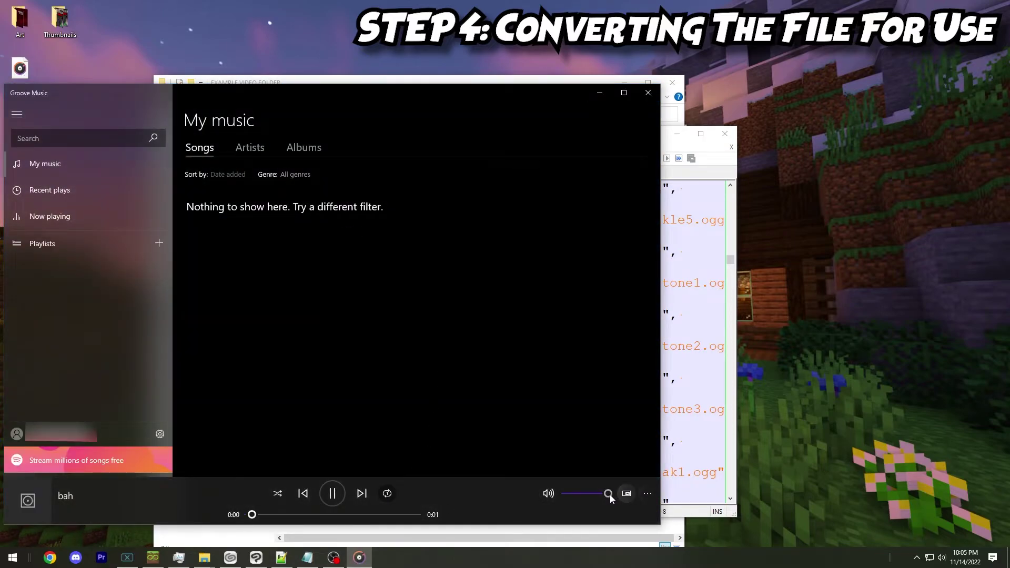
click(647, 92)
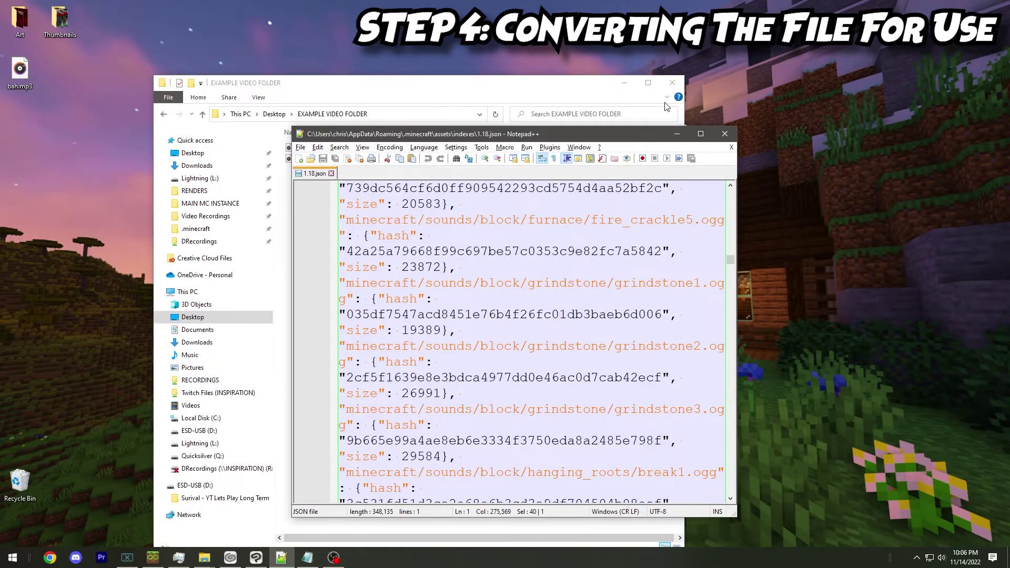